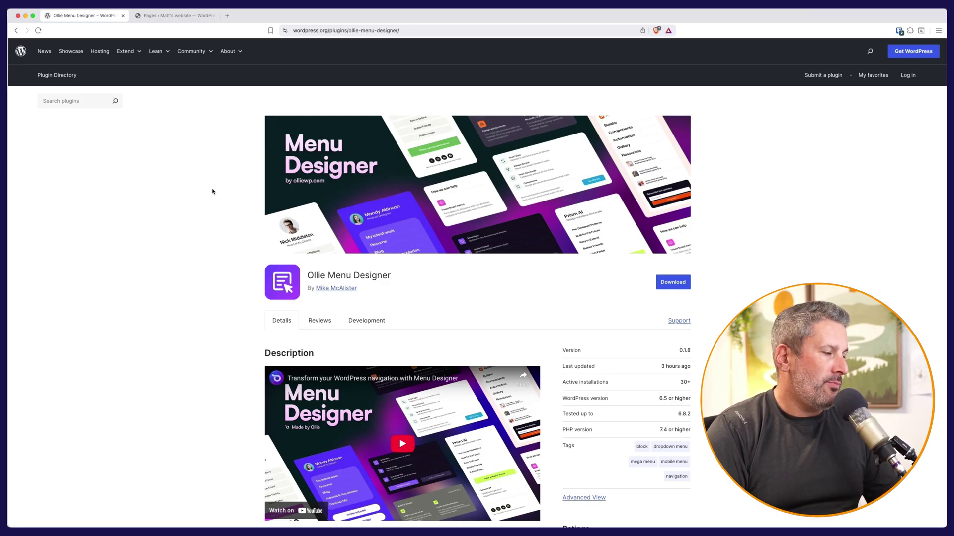
Leave the Ollie Menu Designer plugin page for the site's admin Pages list.
left_click(175, 17)
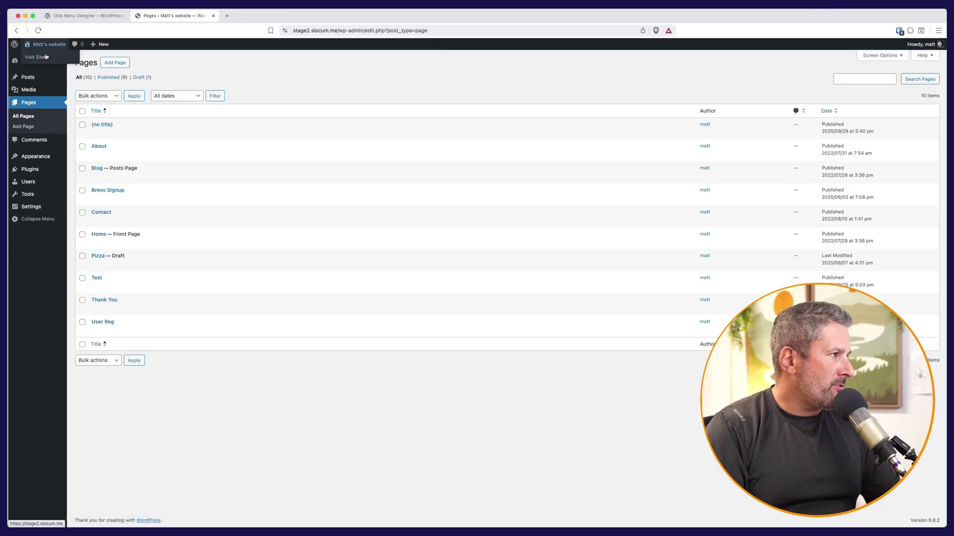
Open the live front page and preview its hamburger menu at mobile width using DevTools.
left_click(46, 56)
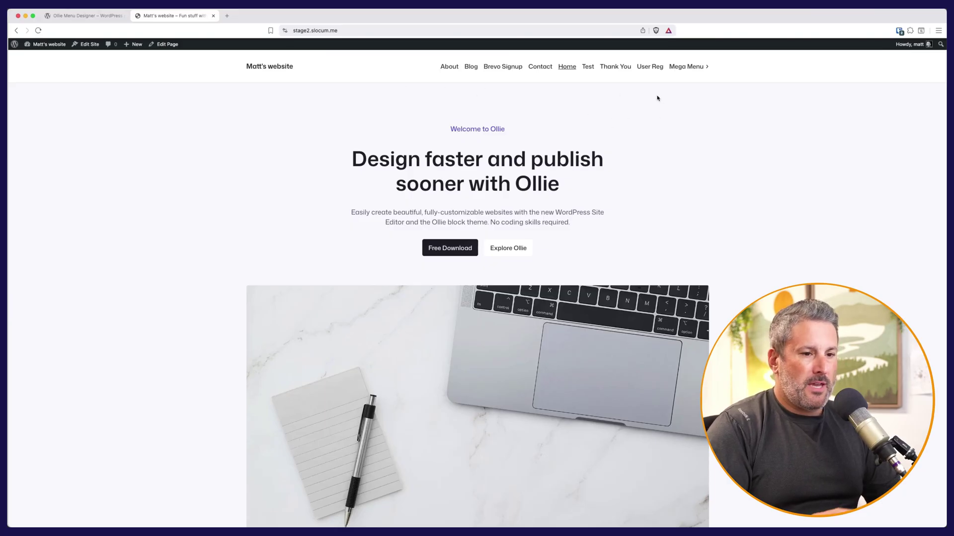
right_click(804, 131)
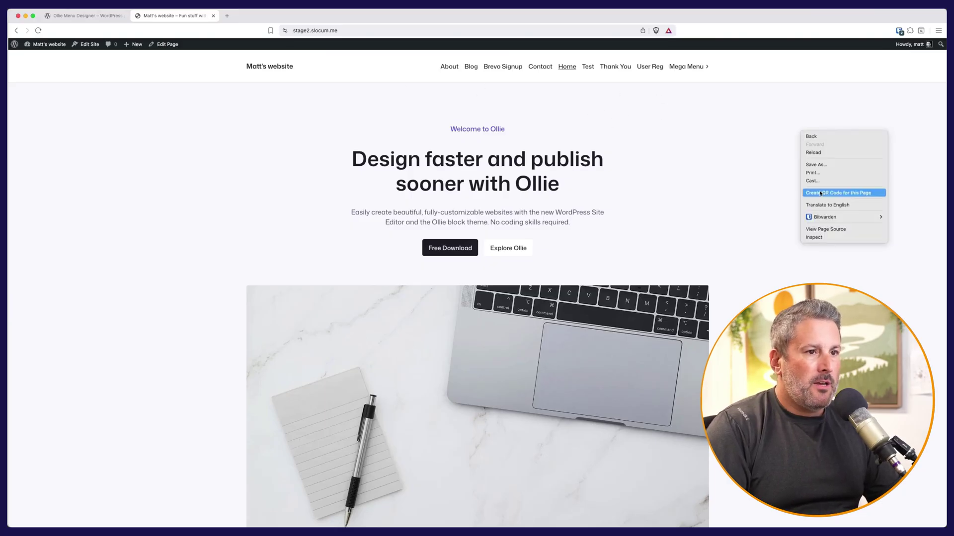
left_click(841, 236)
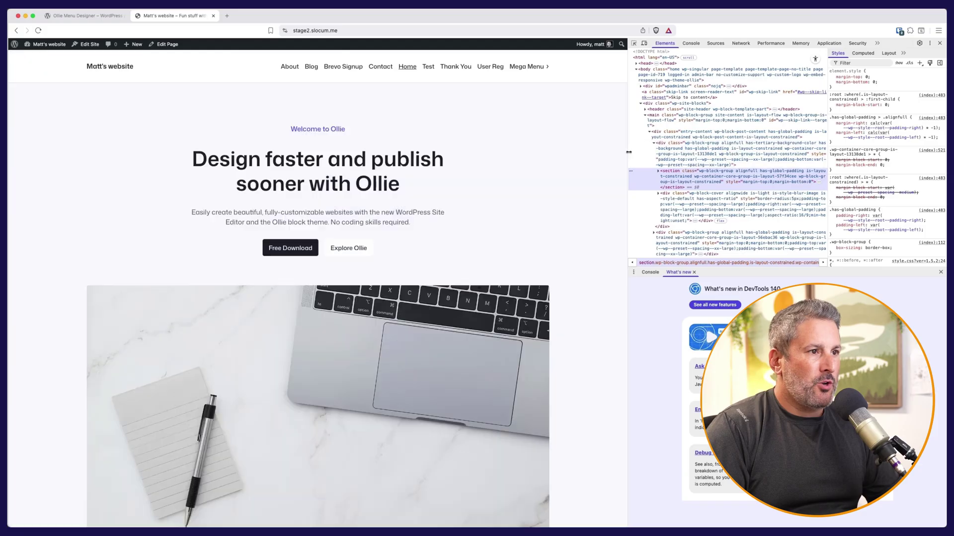
left_click_drag(628, 164, 176, 167)
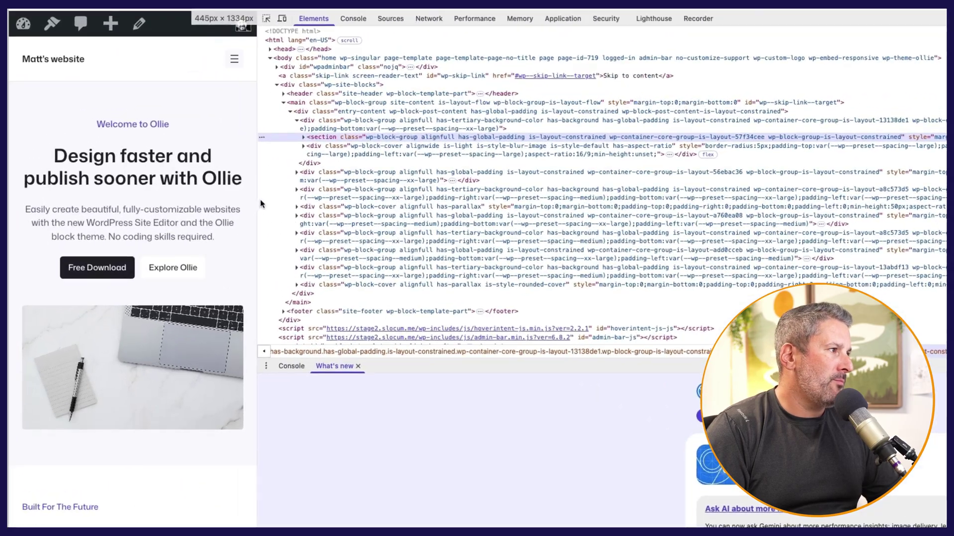
left_click(158, 71)
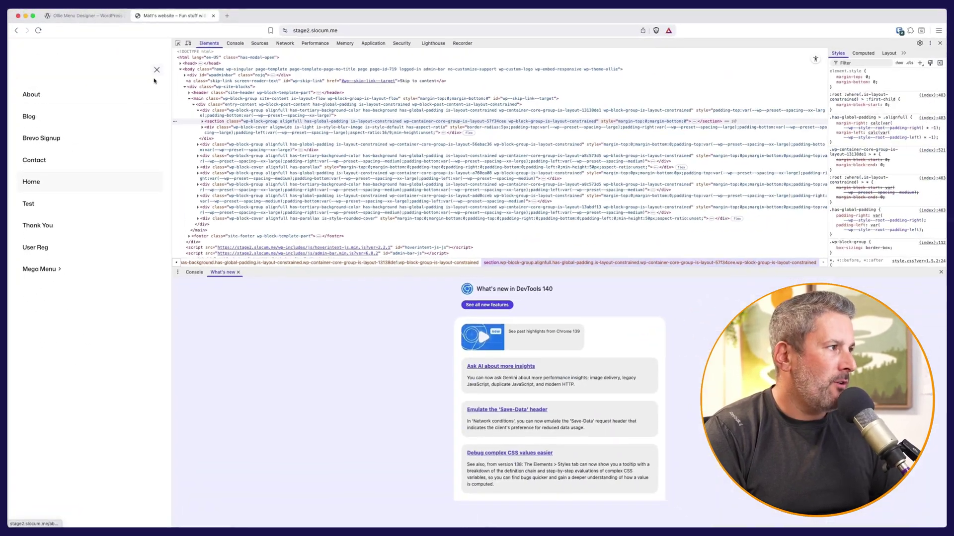
left_click(234, 59)
left_click_drag(172, 83, 777, 84)
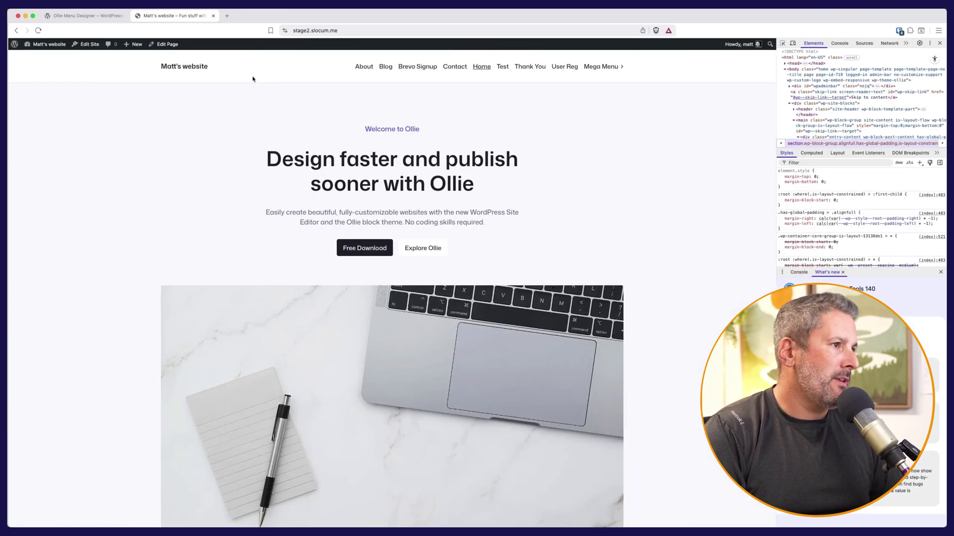
In the Site Editor, expand List View through Header and Row to select the Navigation block.
left_click(87, 44)
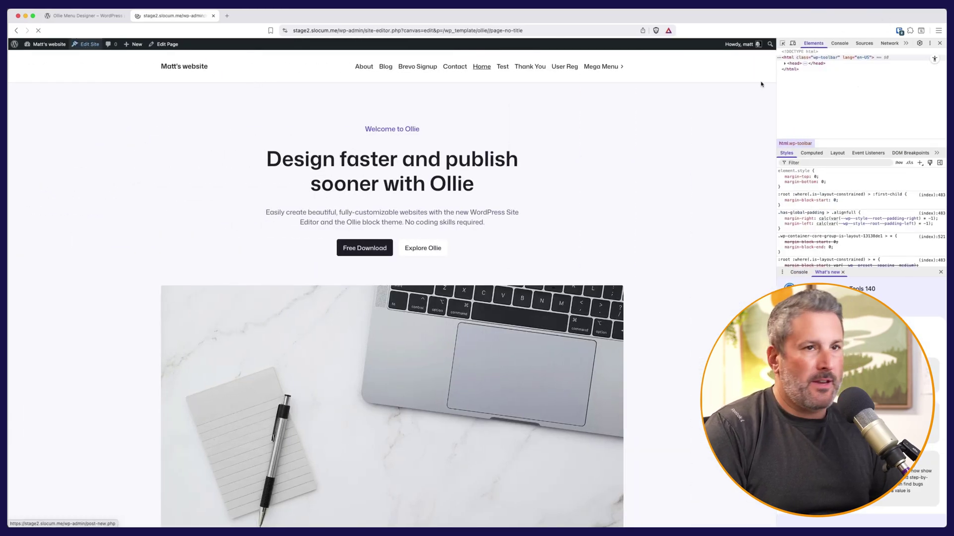
key("super+alt+i")
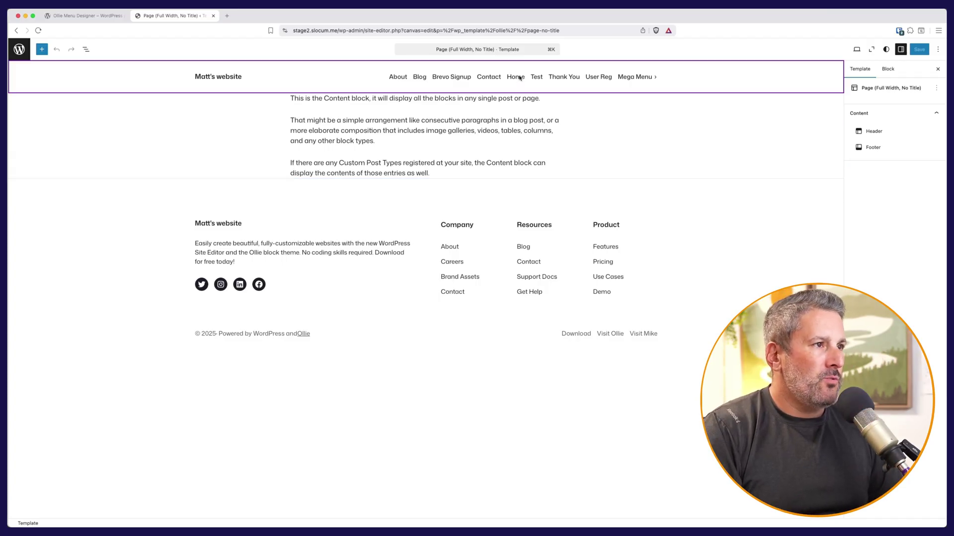
left_click(86, 49)
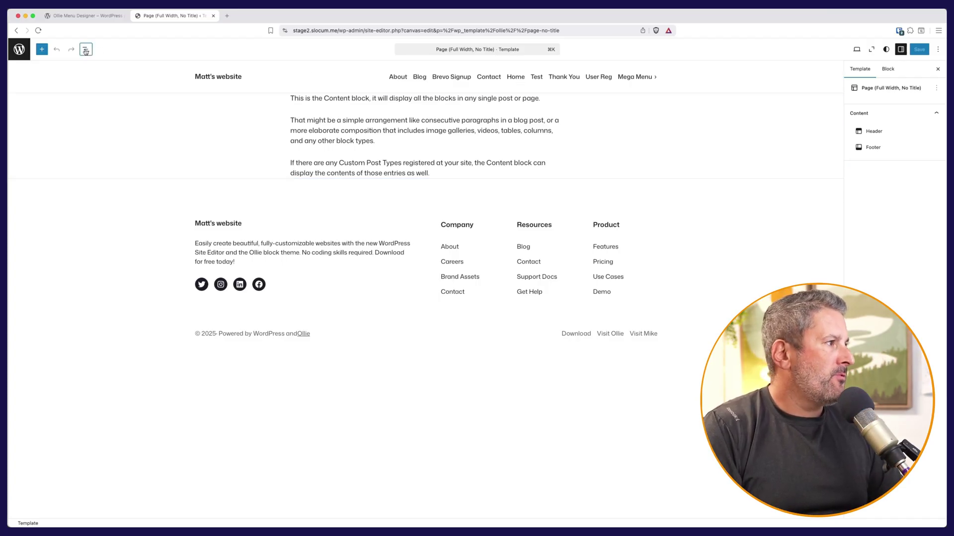
left_click(13, 86)
left_click(42, 97)
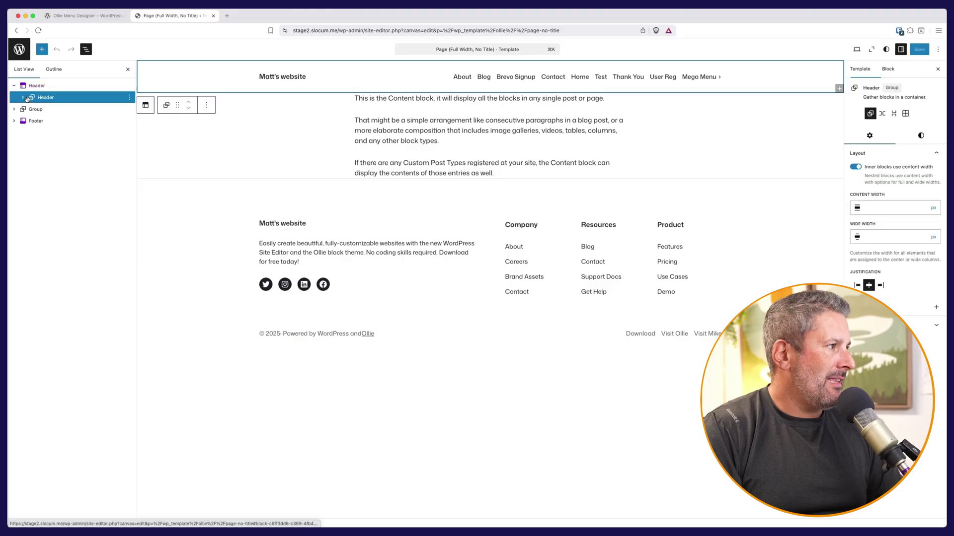
left_click(23, 97)
left_click(31, 109)
left_click(67, 133)
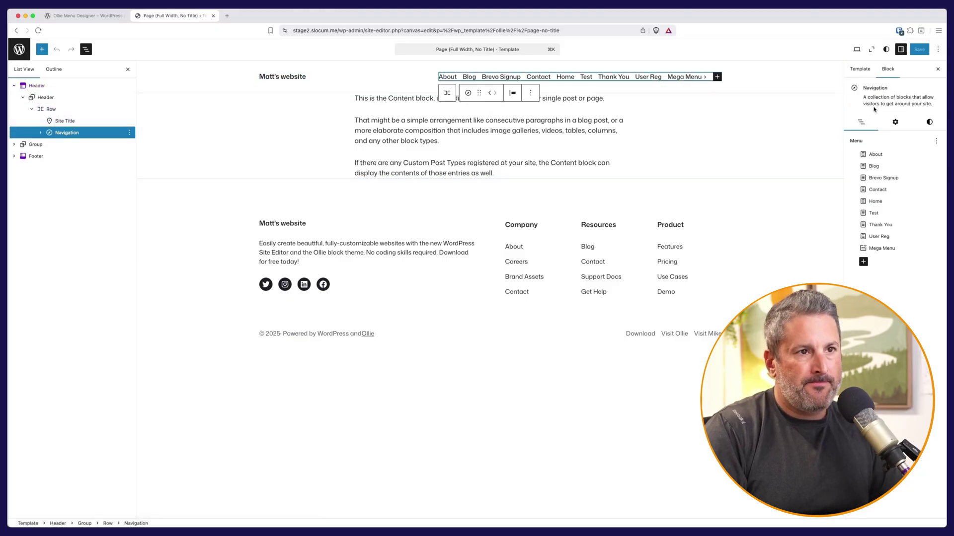
Remove the Mega Menu item from the header navigation and open the Mobile Menu template part.
left_click(936, 250)
left_click(905, 318)
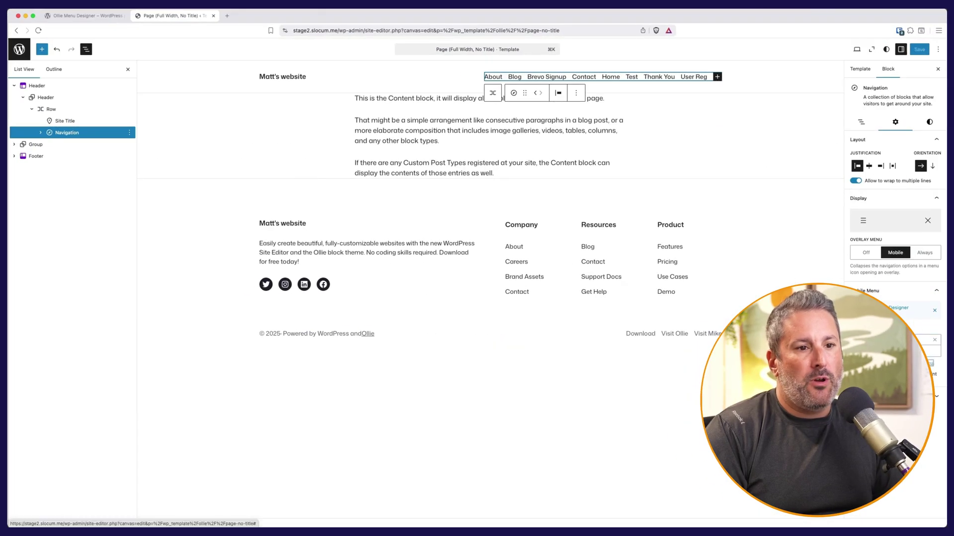
left_click(894, 363)
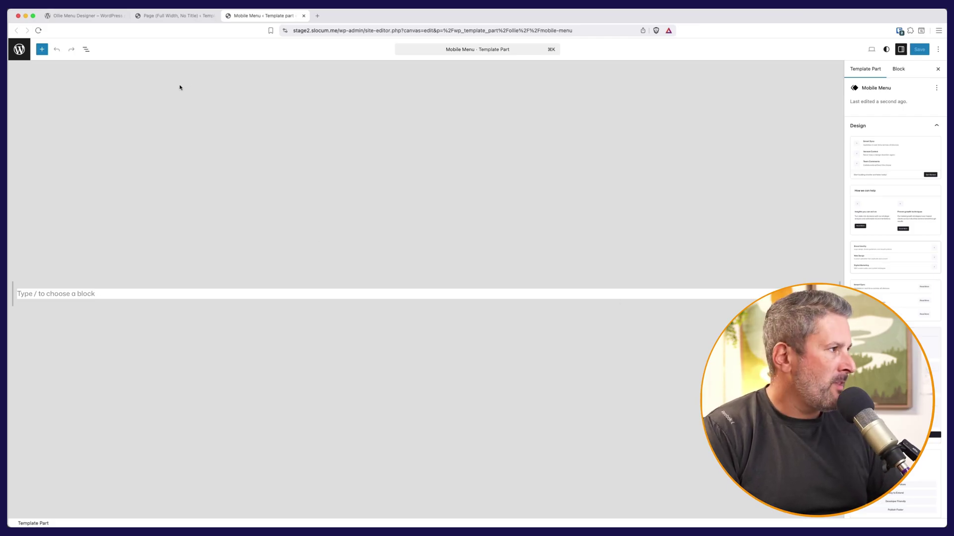
Insert the Mobile Menu 2 pattern from the Menu pattern category.
left_click(42, 49)
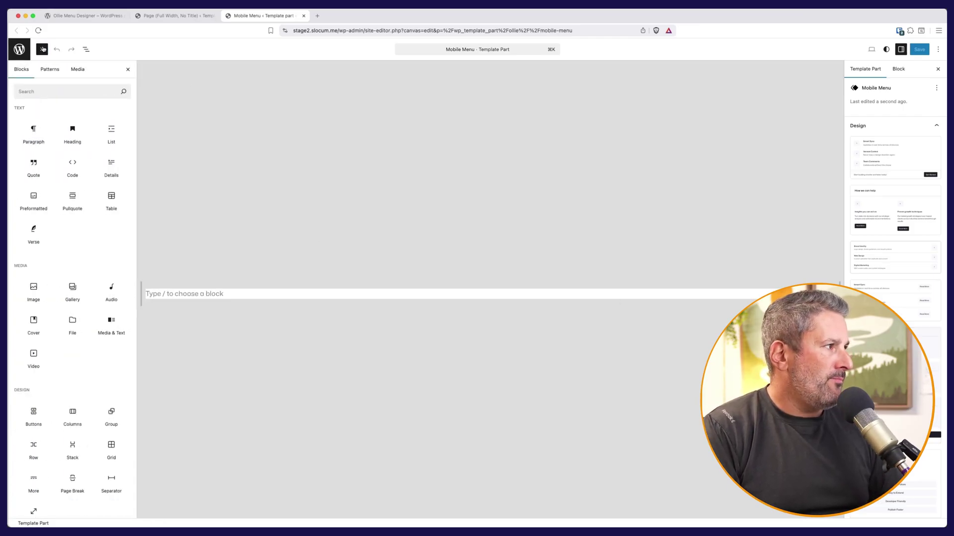
left_click(45, 72)
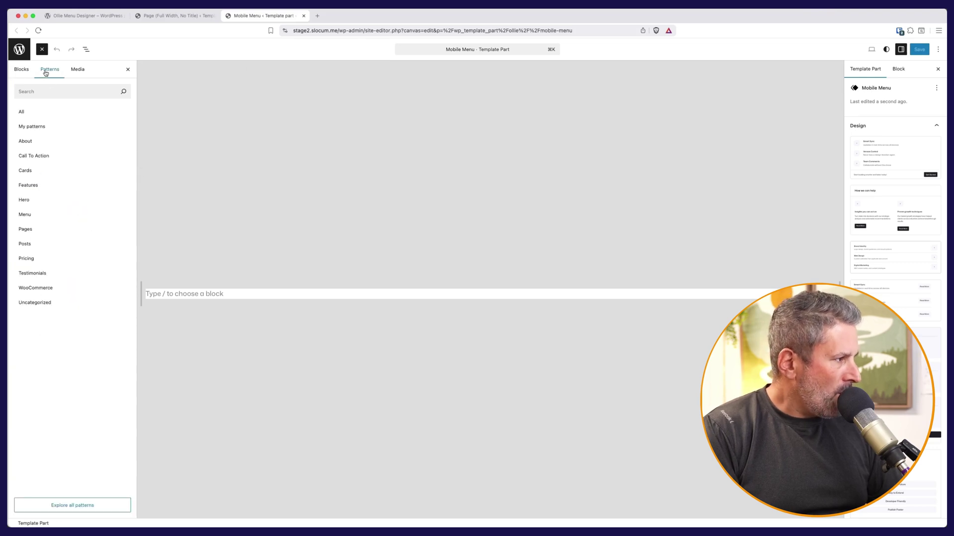
left_click(49, 219)
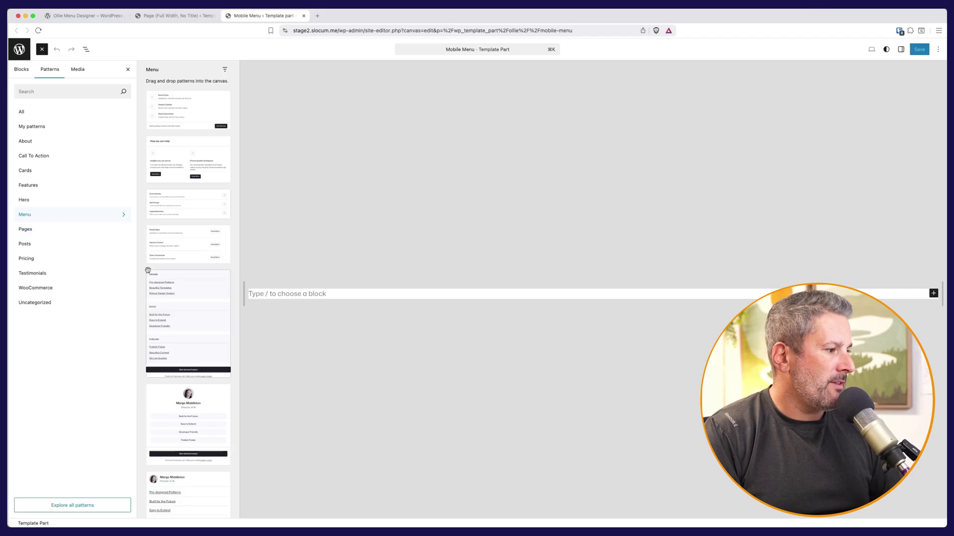
scroll(183, 301, "down", 5)
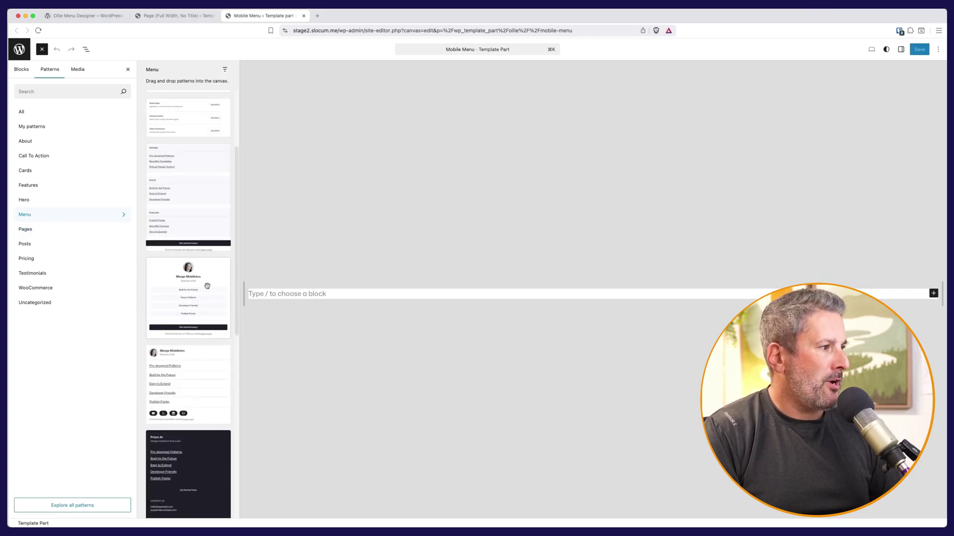
left_click(207, 286)
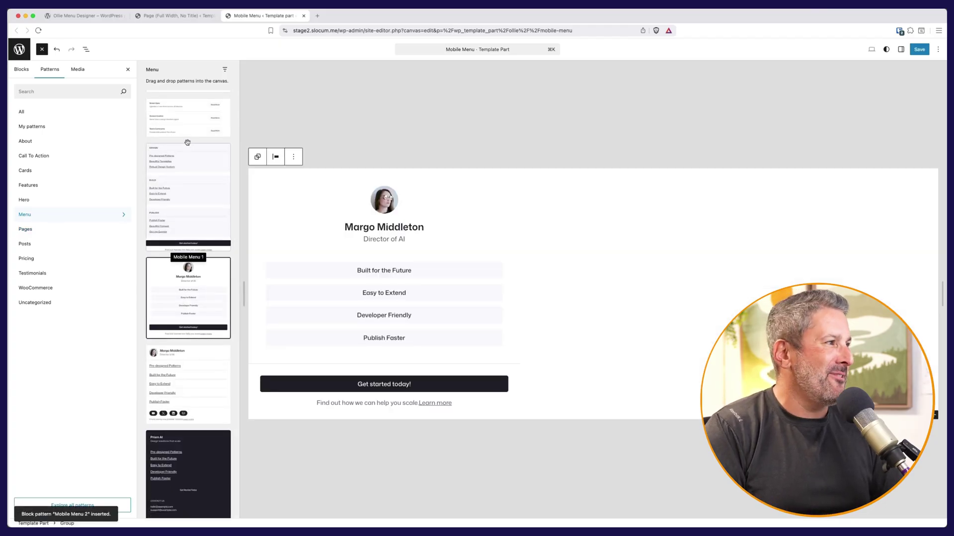
Inspect the pattern's button, profile name and avatar, then show the block outline in List View.
left_click(129, 71)
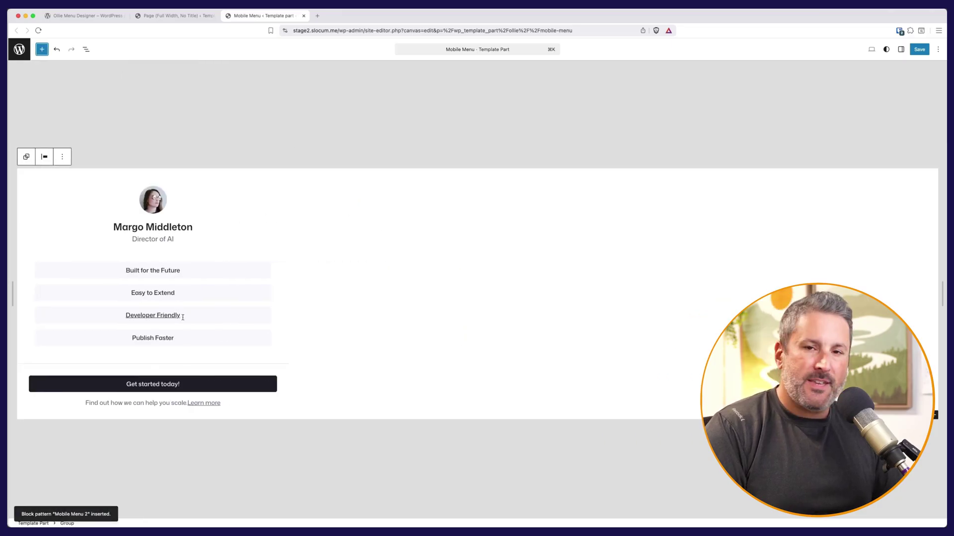
left_click(212, 266)
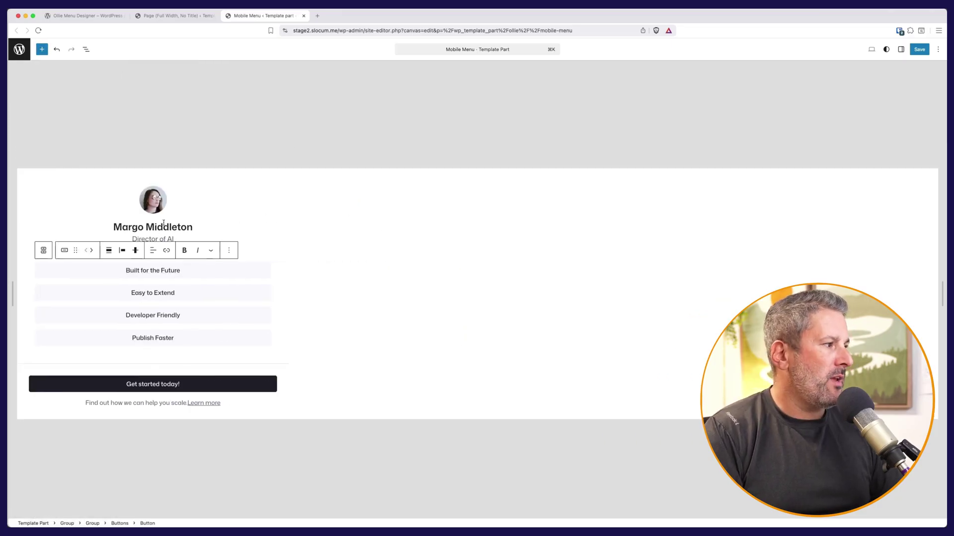
triple_click(177, 227)
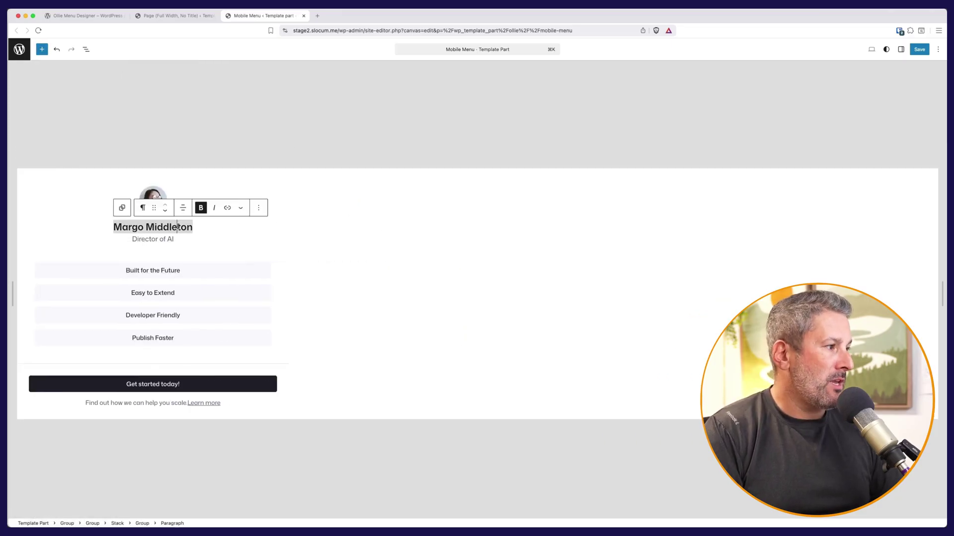
left_click(152, 196)
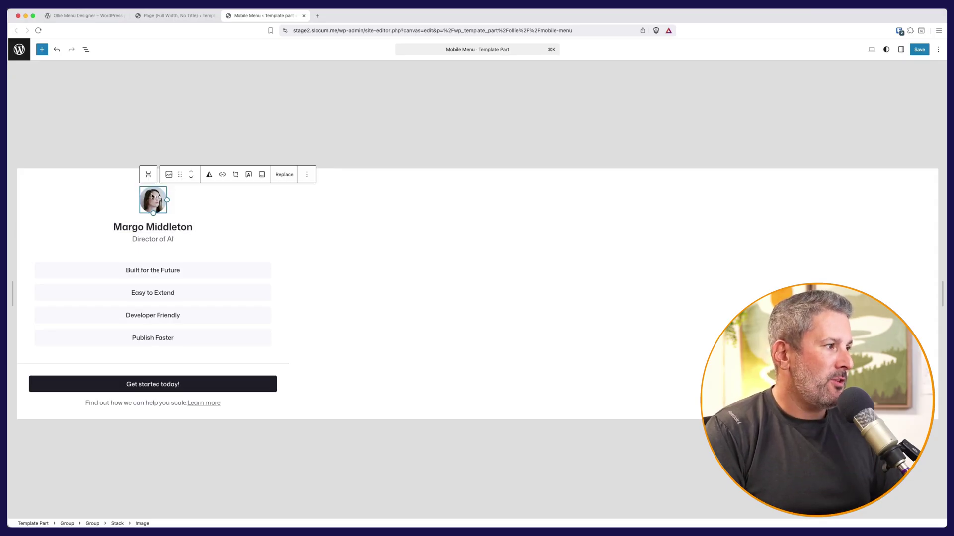
left_click(85, 49)
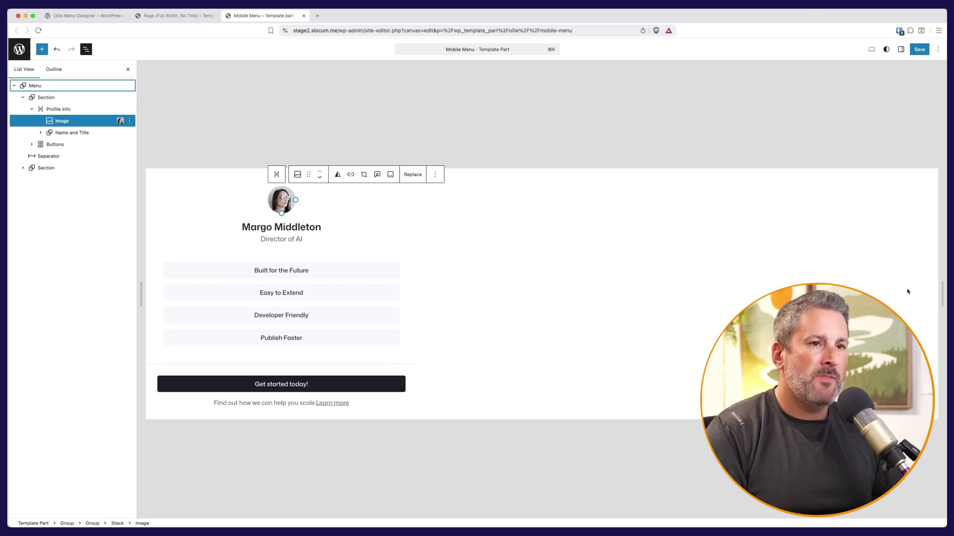
Select the Menu group, then jump to the Header template part with the 'header' command.
left_click(878, 91)
key("super+k")
type("header")
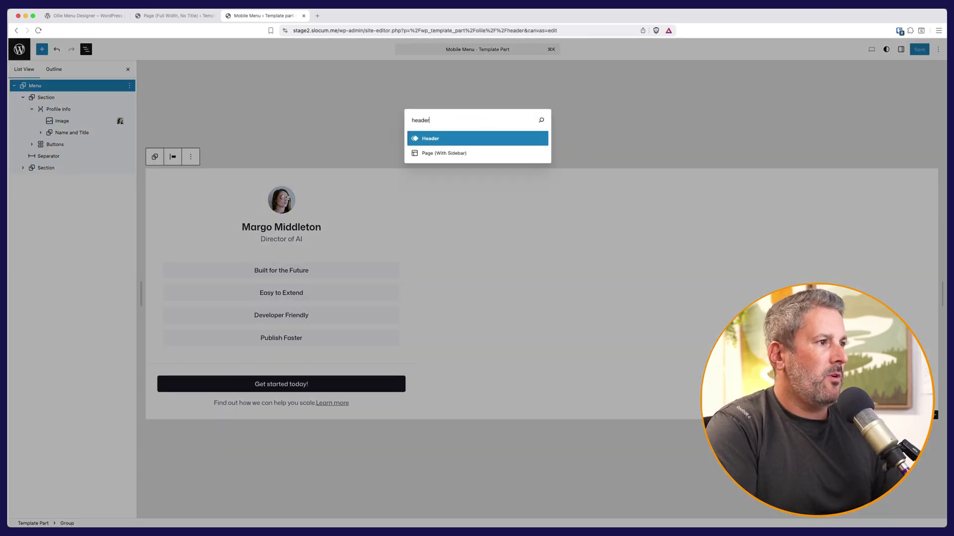
key("Return")
Set the Navigation block's mobile menu to 'Mobile Menu' and preview it.
left_click(562, 293)
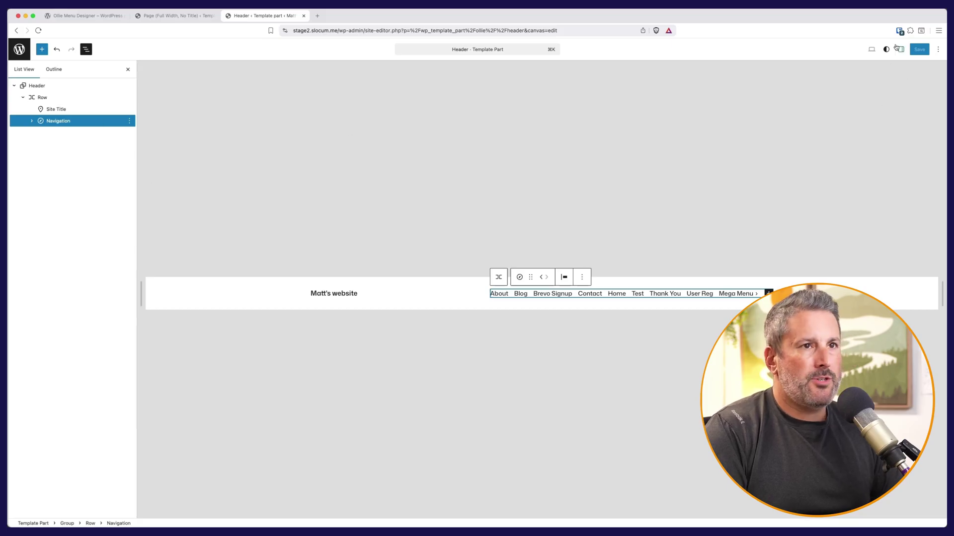
left_click(901, 50)
left_click(896, 122)
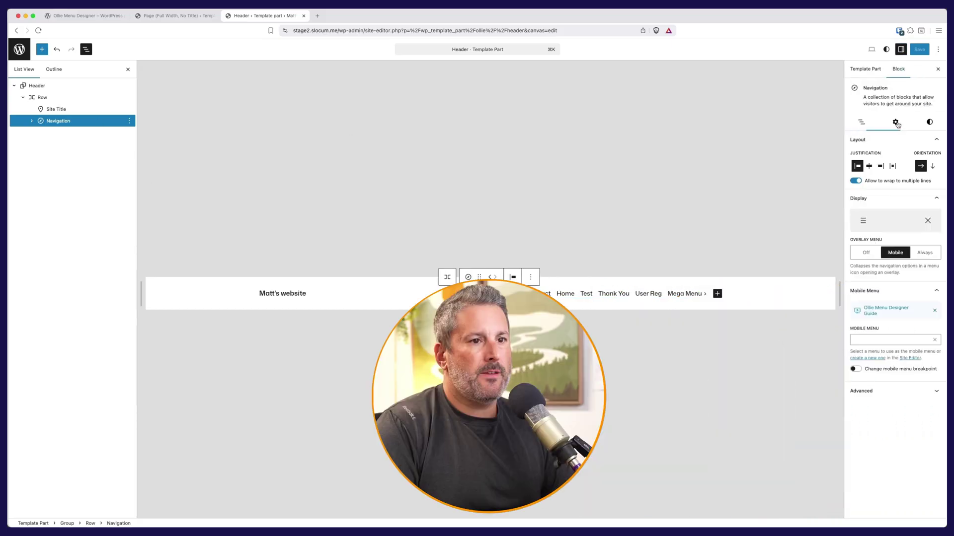
left_click(878, 338)
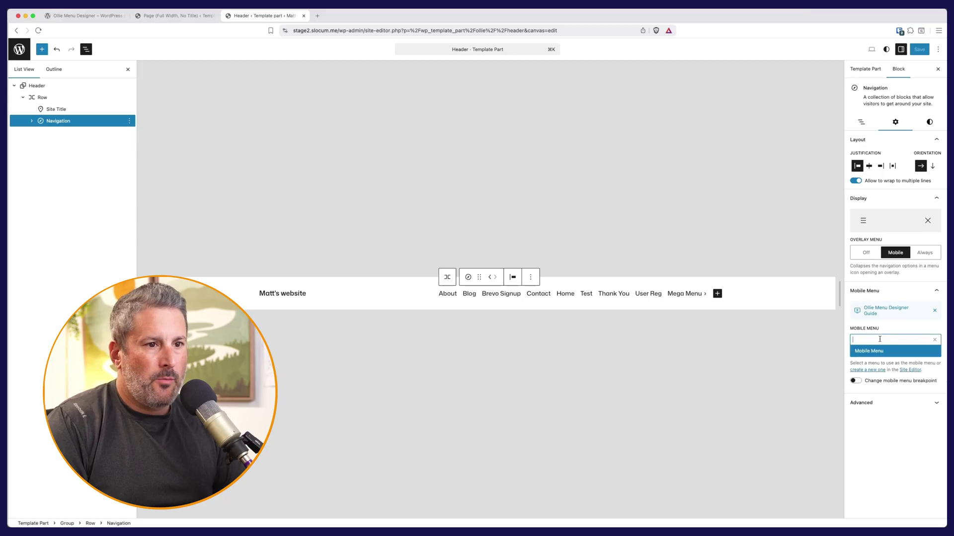
left_click(872, 352)
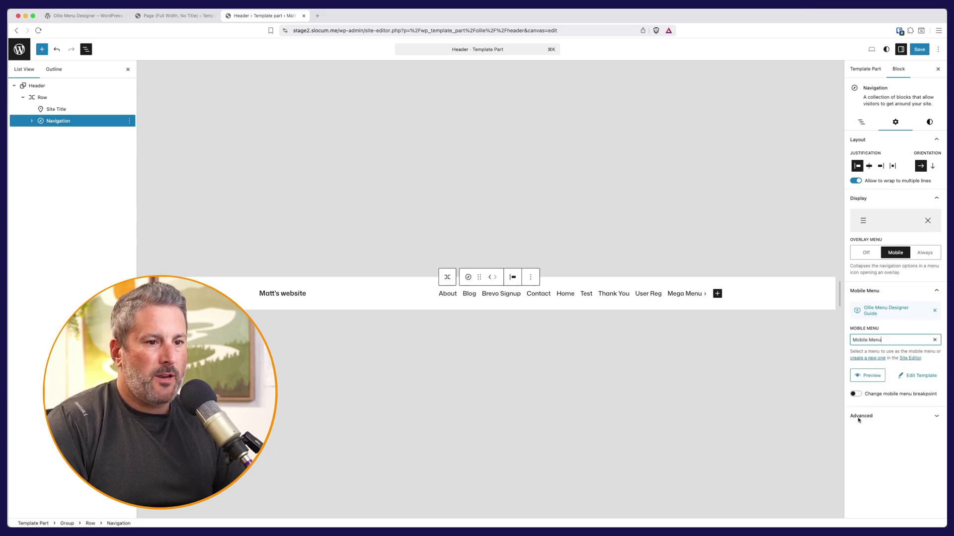
left_click(863, 379)
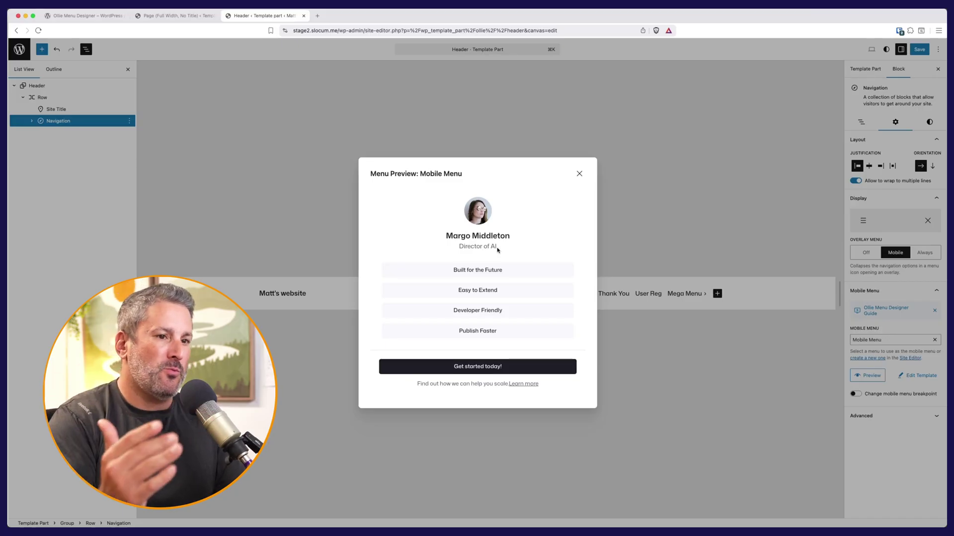
left_click(578, 174)
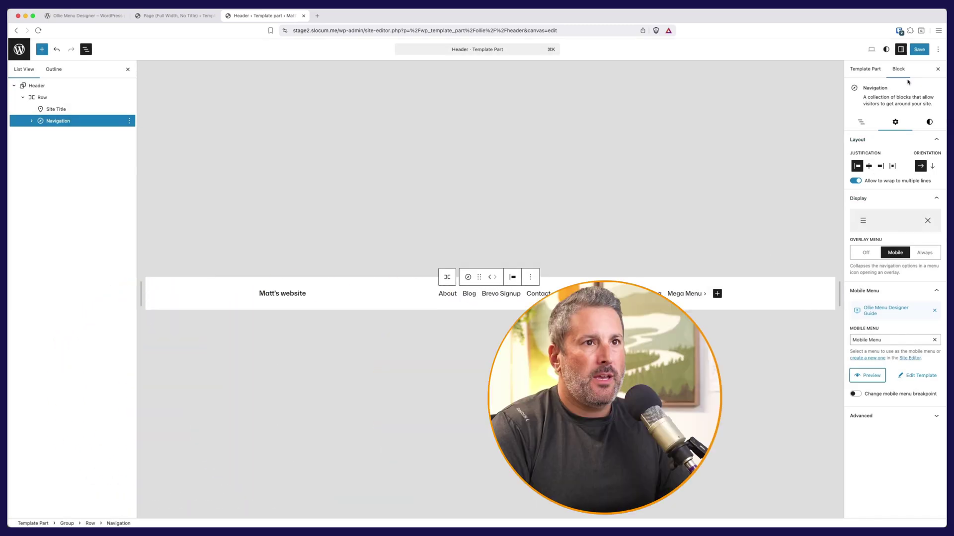
Save the Header template part and open the live site with the 'view' command.
key("super+s")
key("super+k")
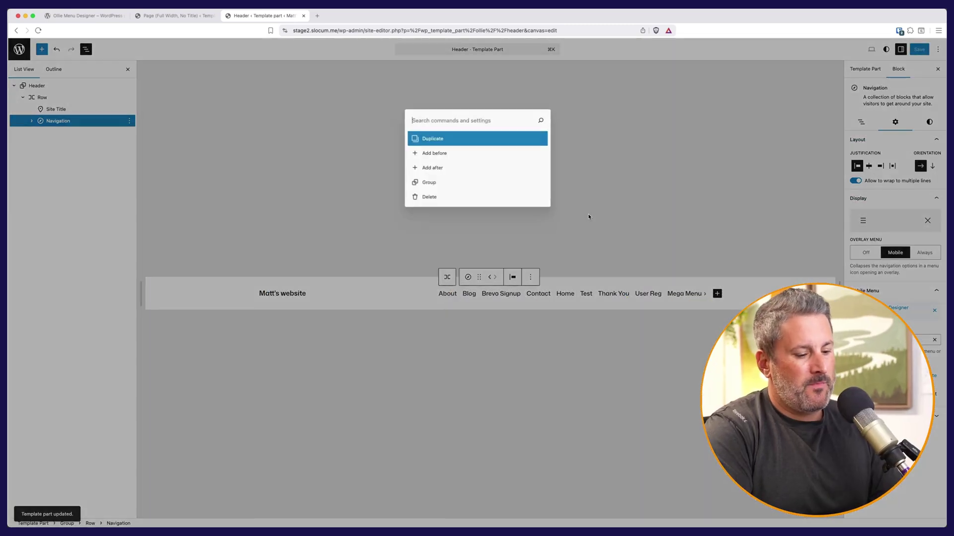
type("view")
key("Return")
Check the new mobile menu on the live site at phone width, then close the site tab.
right_click(713, 178)
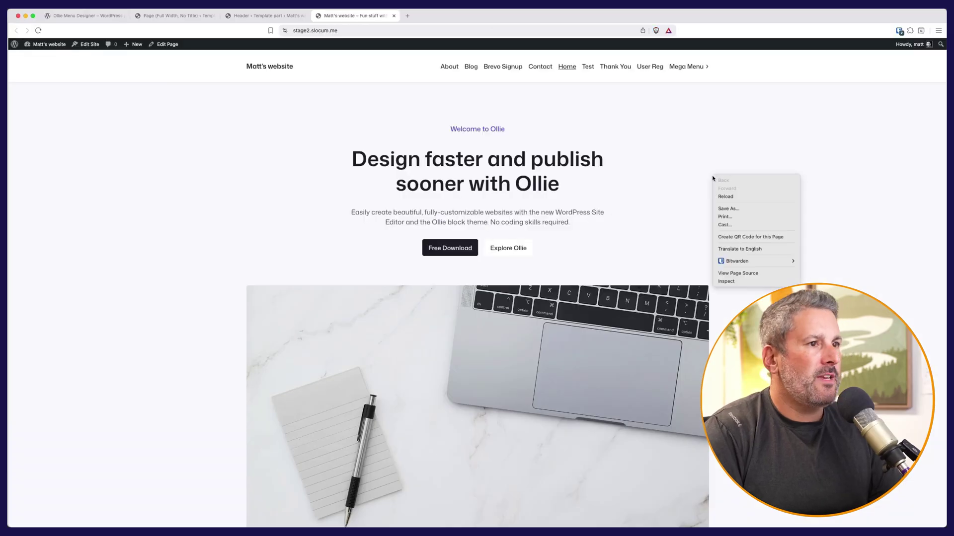
left_click(732, 283)
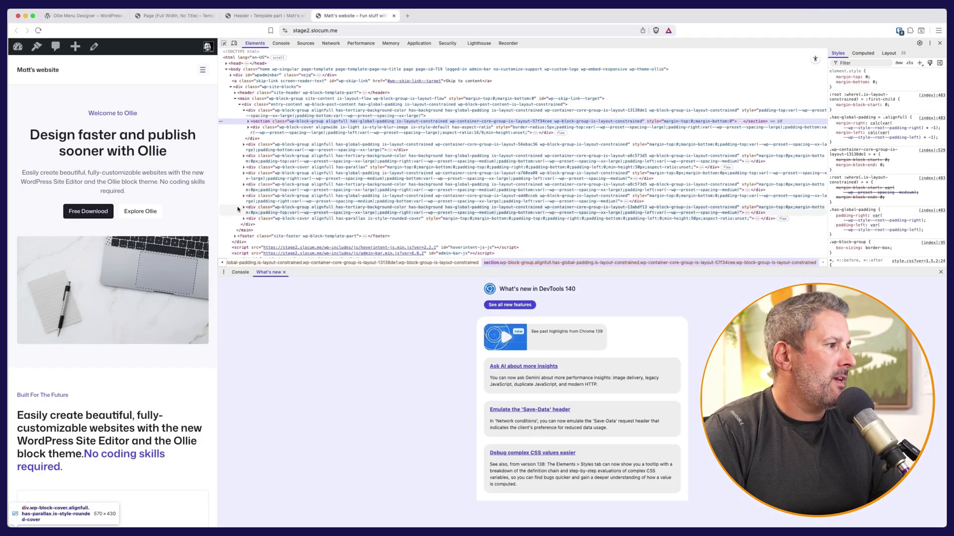
left_click(203, 72)
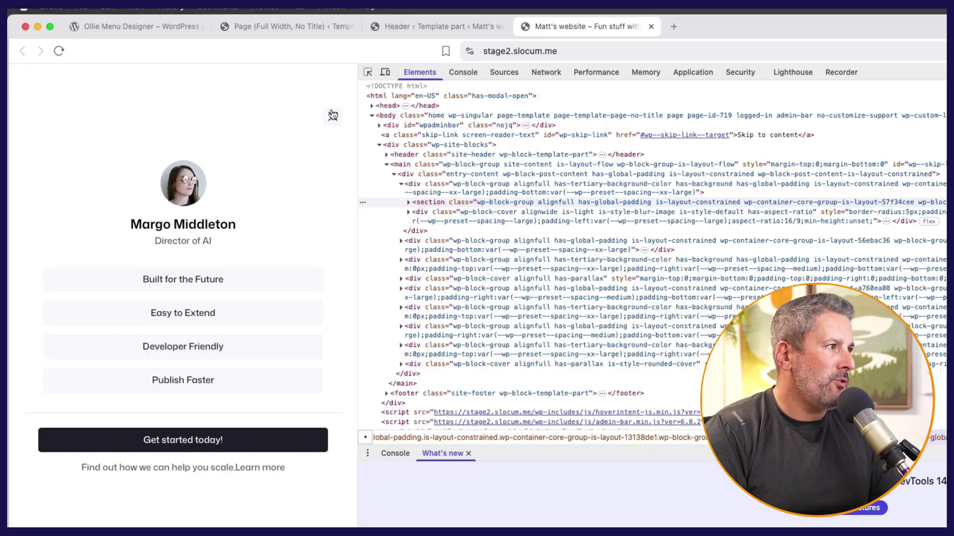
left_click(331, 118)
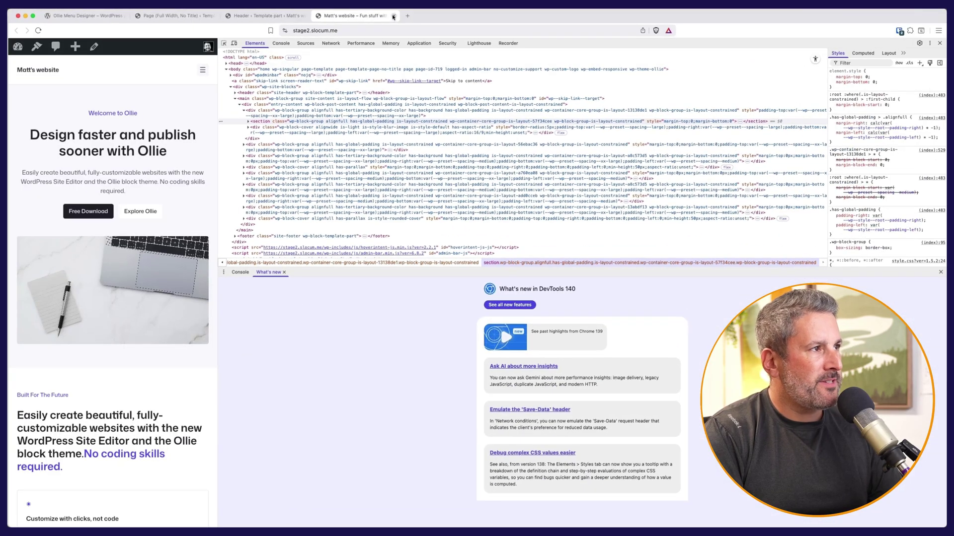
left_click(392, 17)
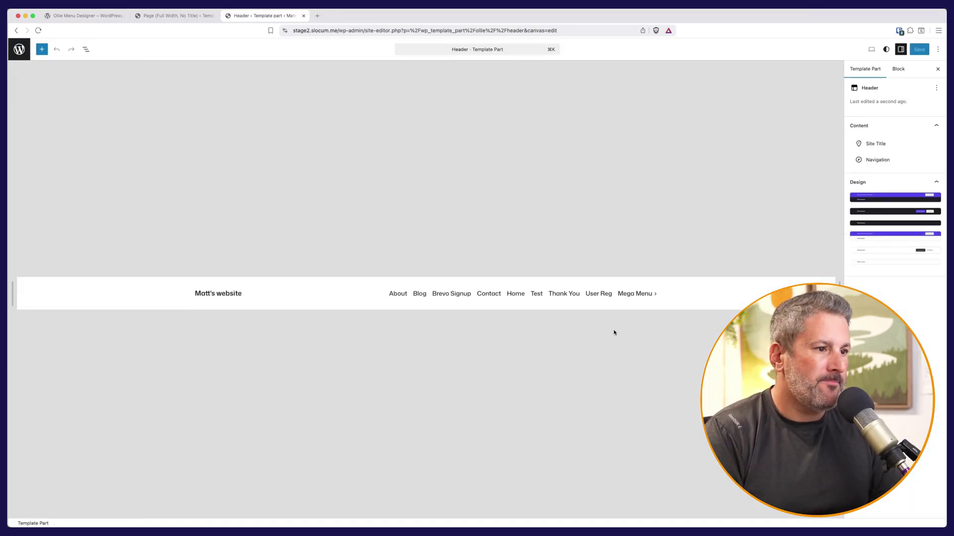
Delete the existing Mega Menu item from the header navigation.
left_click(642, 300)
left_click(623, 296)
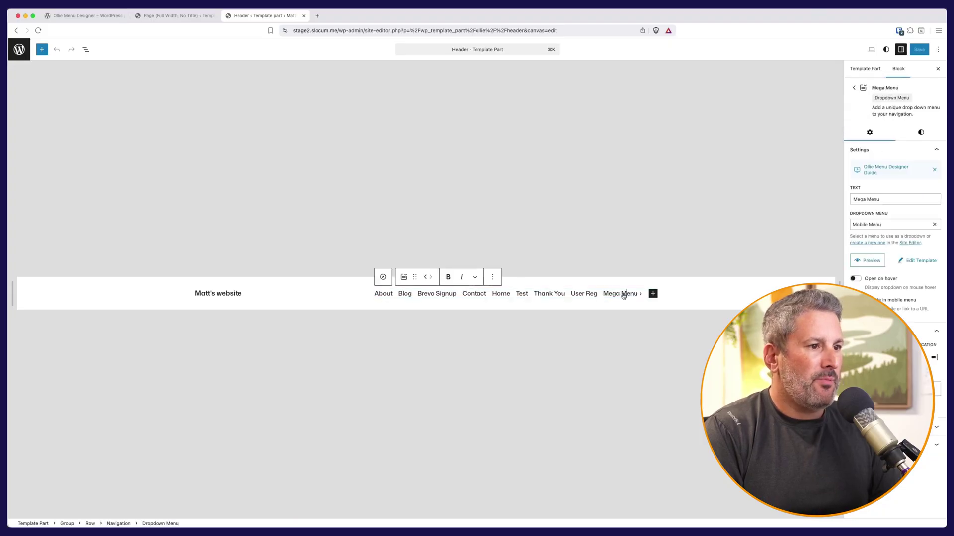
left_click(493, 278)
left_click(527, 465)
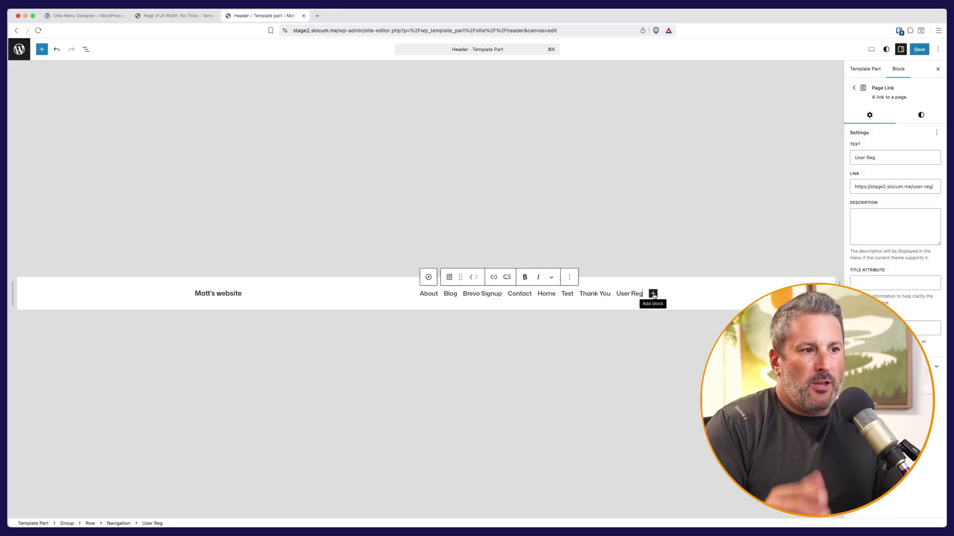
Add a 'Mega MENU!' dropdown menu item and create a new Dropdown Menu template part for it.
left_click(653, 294)
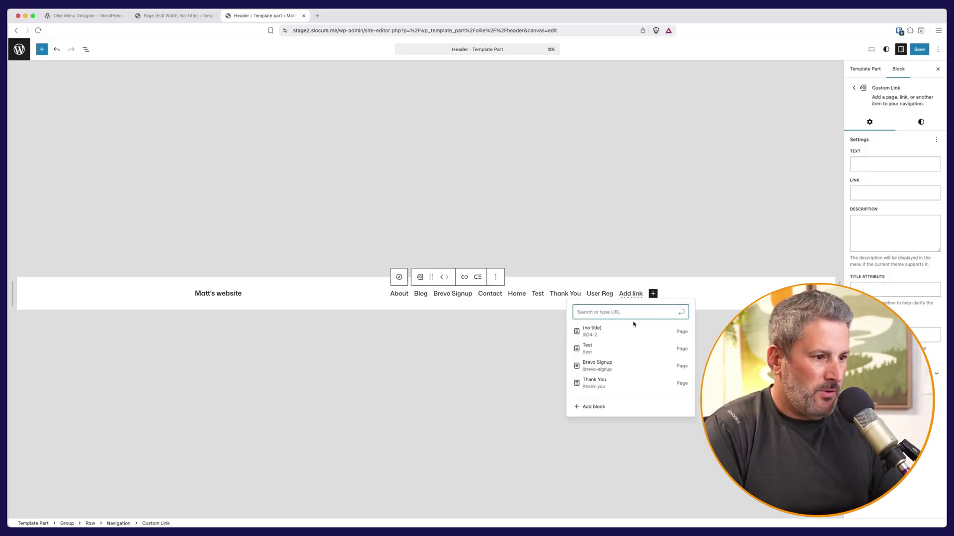
left_click(595, 407)
left_click(669, 338)
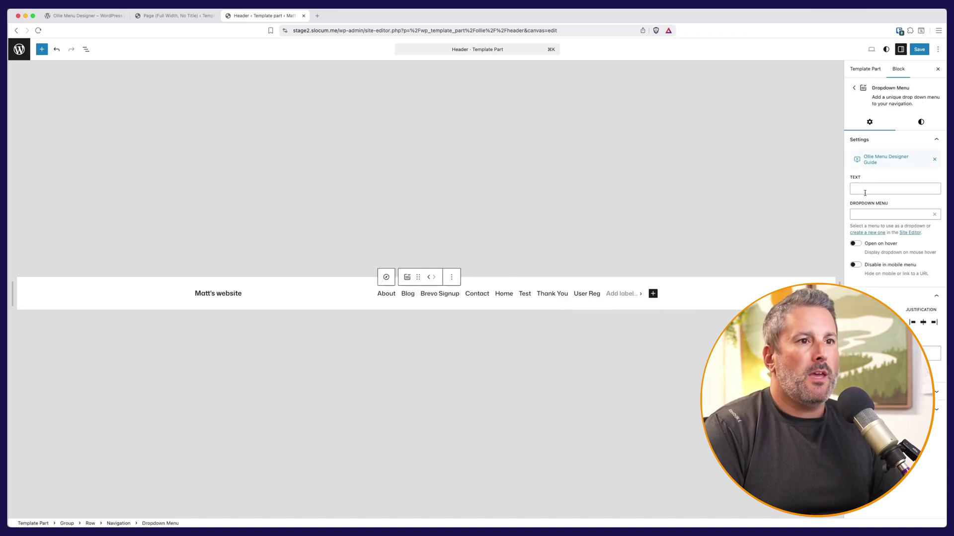
type("Mega MENU")
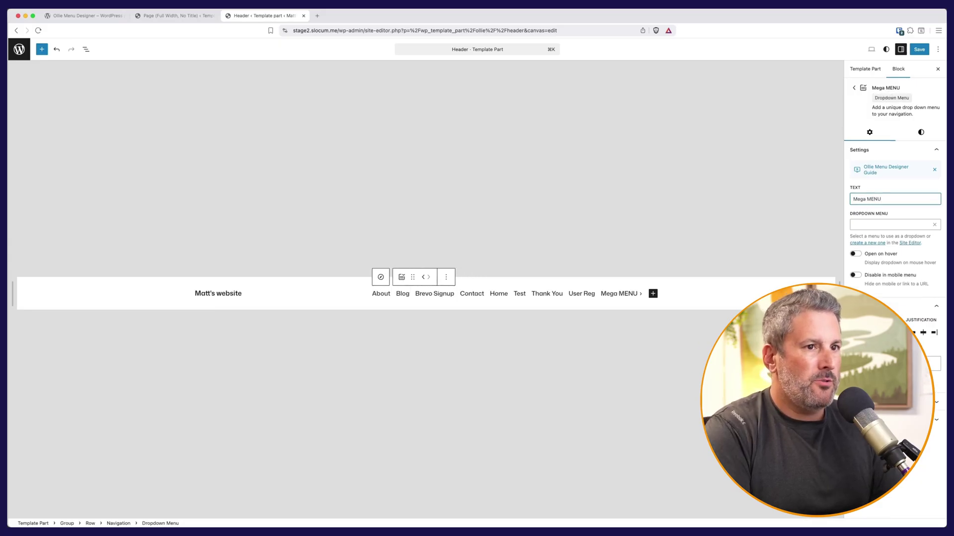
type("!")
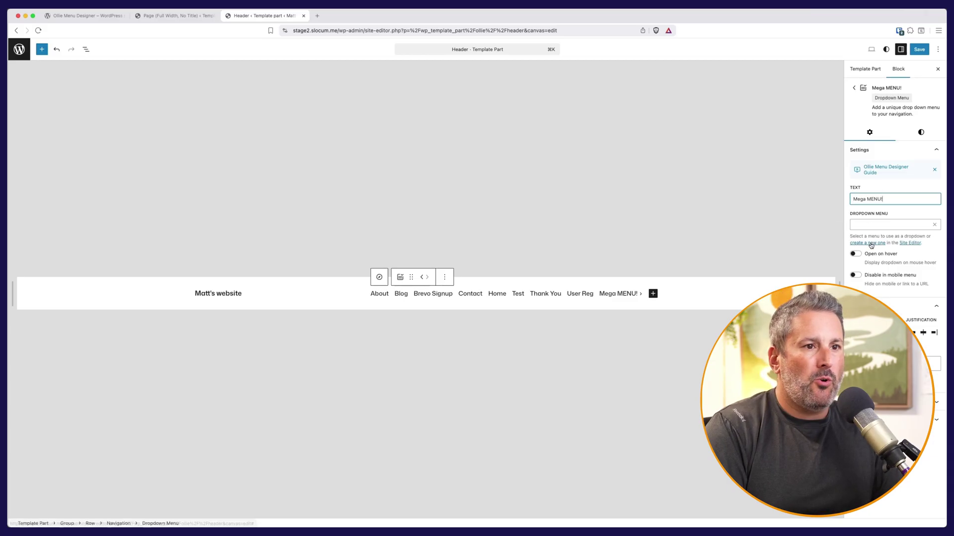
left_click(885, 225)
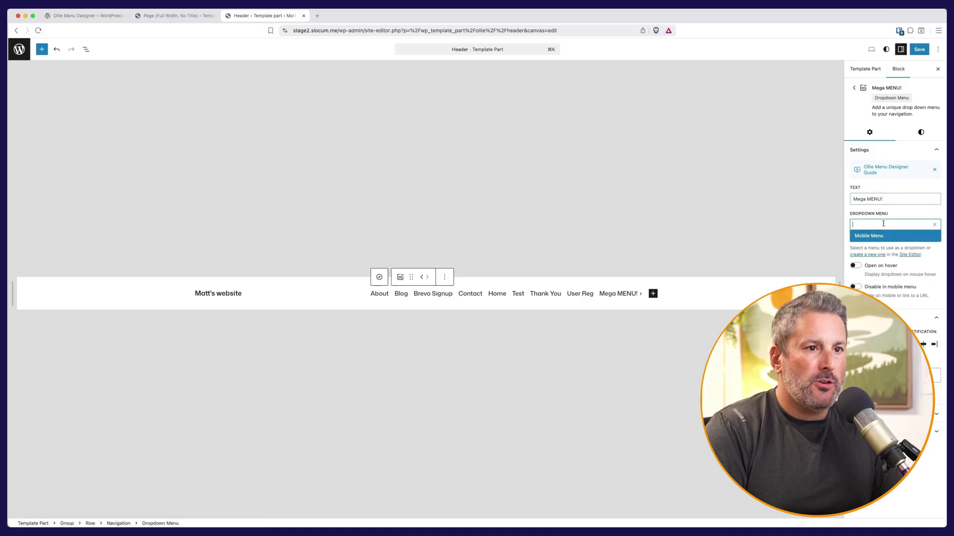
left_click(873, 256)
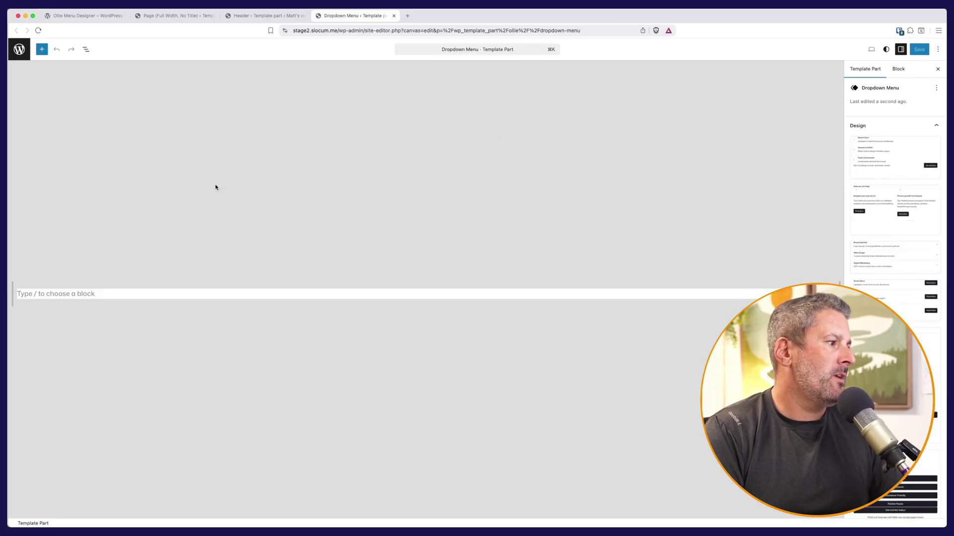
Insert the Menu Card 1 pattern from the Menu pattern category.
left_click(43, 50)
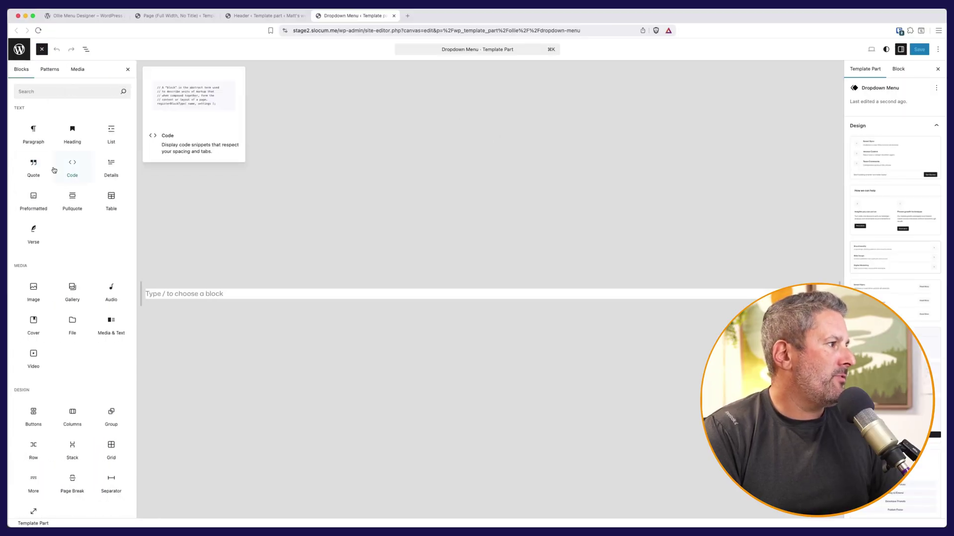
left_click(48, 73)
left_click(41, 215)
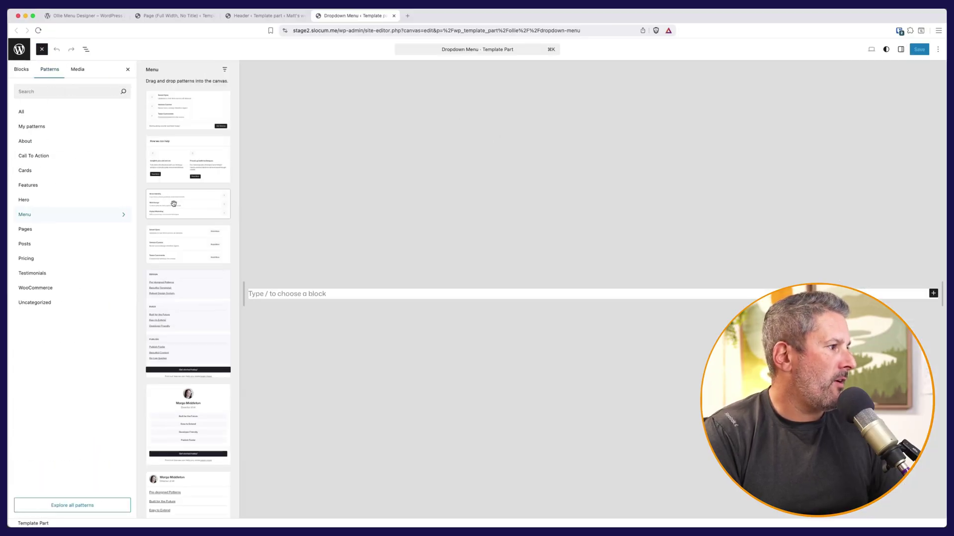
scroll(204, 284, "down", 5)
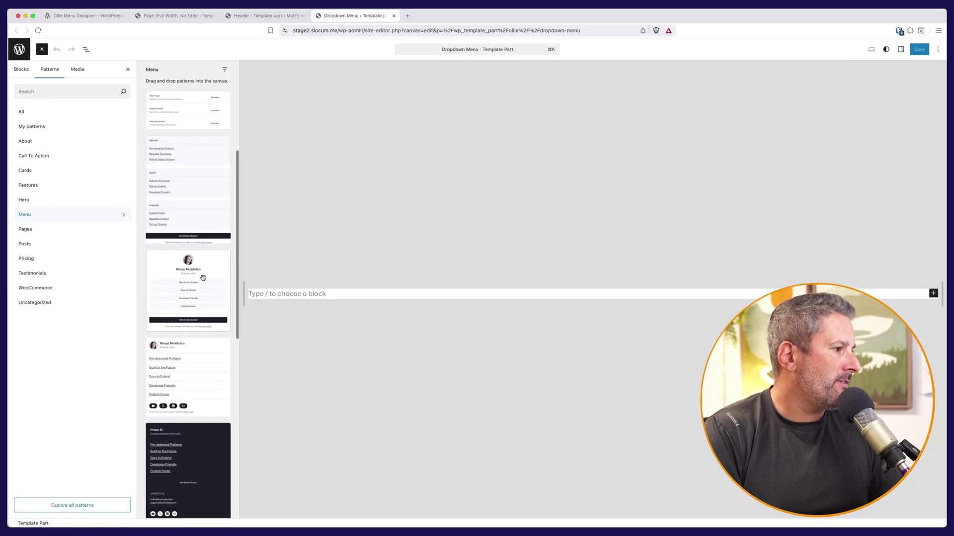
scroll(179, 413, "up", 5)
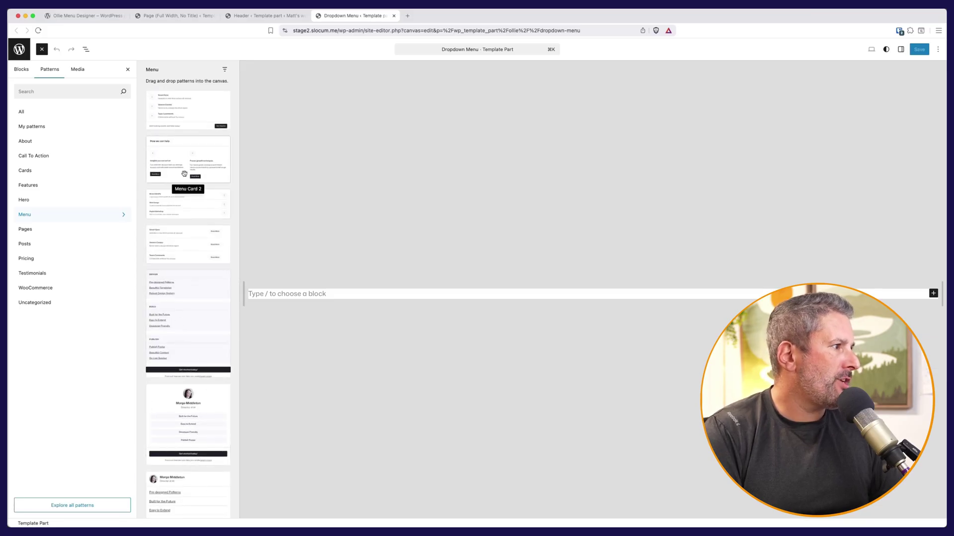
left_click(200, 108)
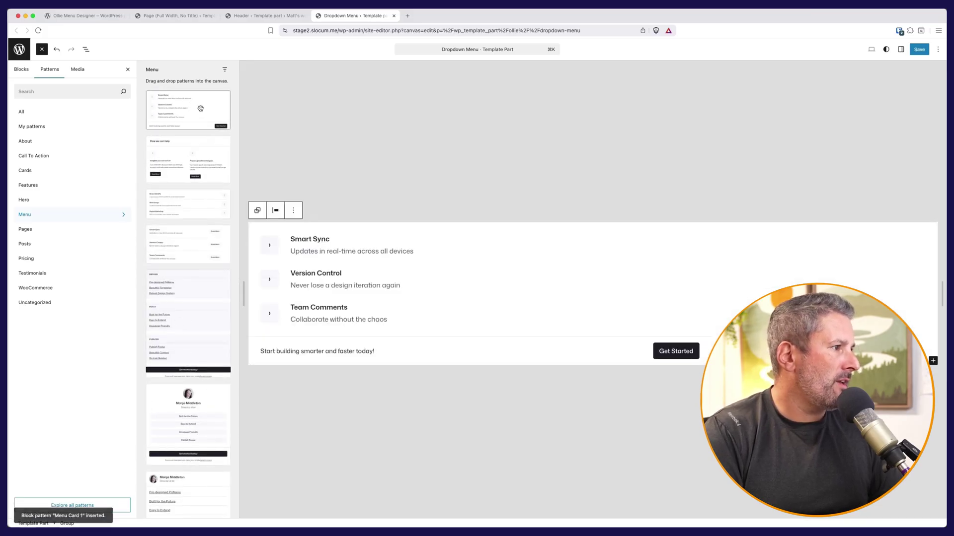
Check the Smart Sync text, save the Dropdown Menu template part, and head back to the Header.
left_click(305, 246)
left_click(338, 252)
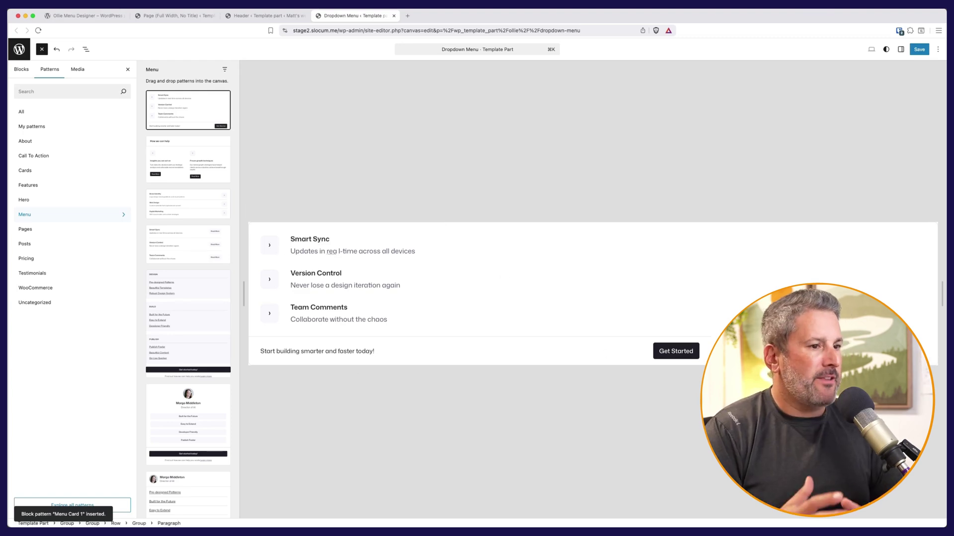
key("super+s")
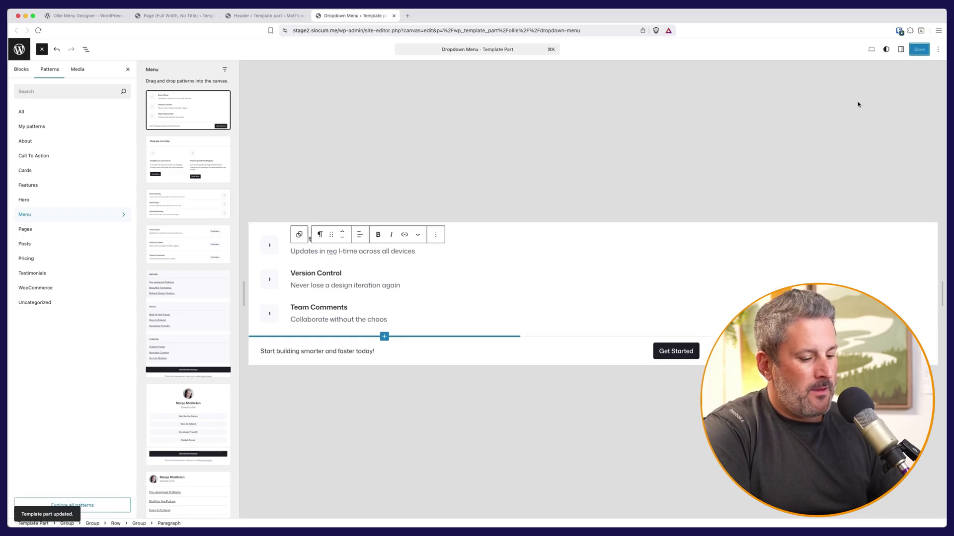
key("super+k")
Jump to the Header template part and select its Navigation block.
type("header")
key("Return")
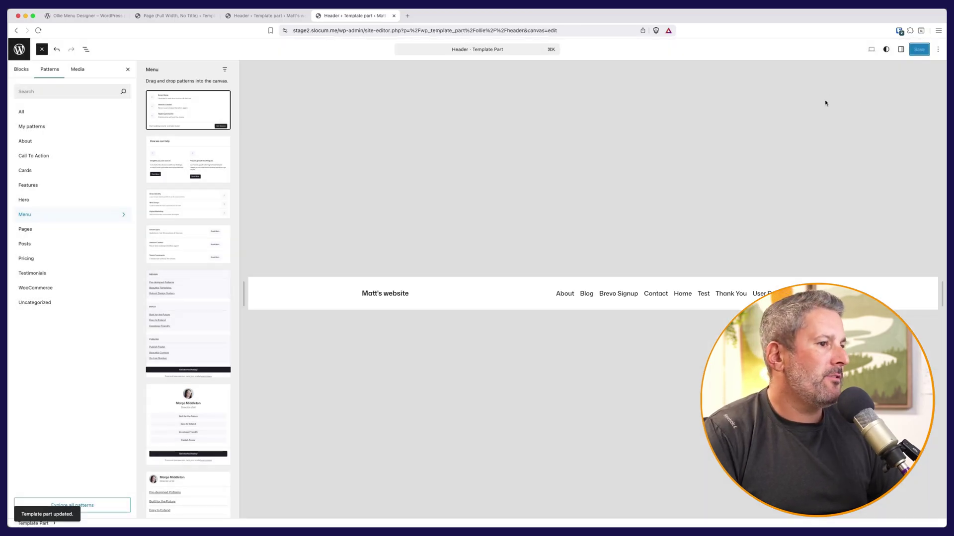
left_click(127, 69)
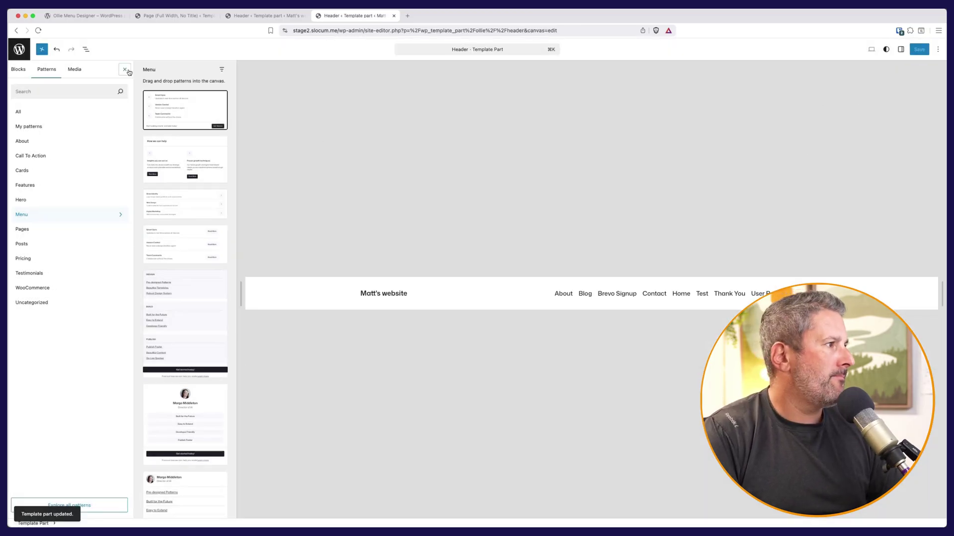
left_click(686, 301)
left_click(685, 294)
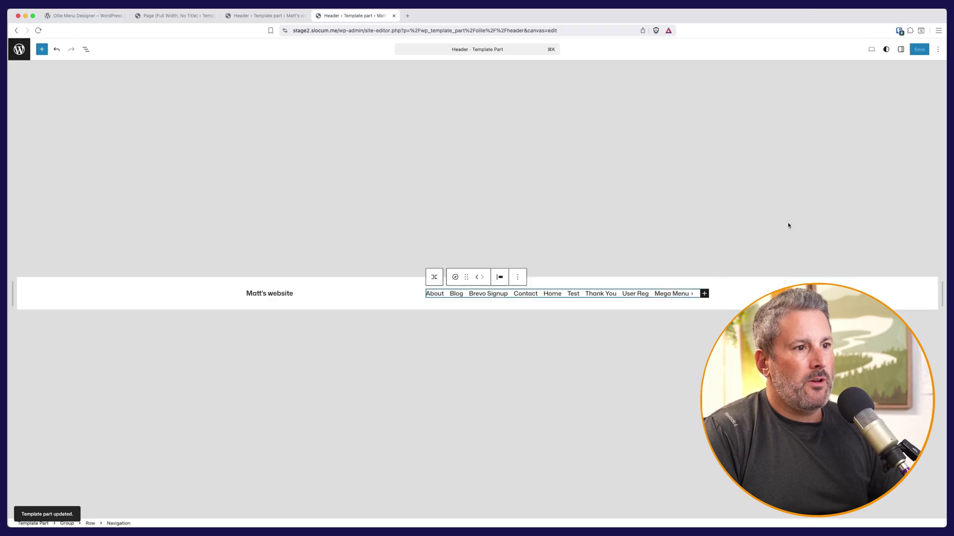
Set the Mega Menu item's dropdown to the 'Dropdown Menu' template part and preview it.
left_click(901, 50)
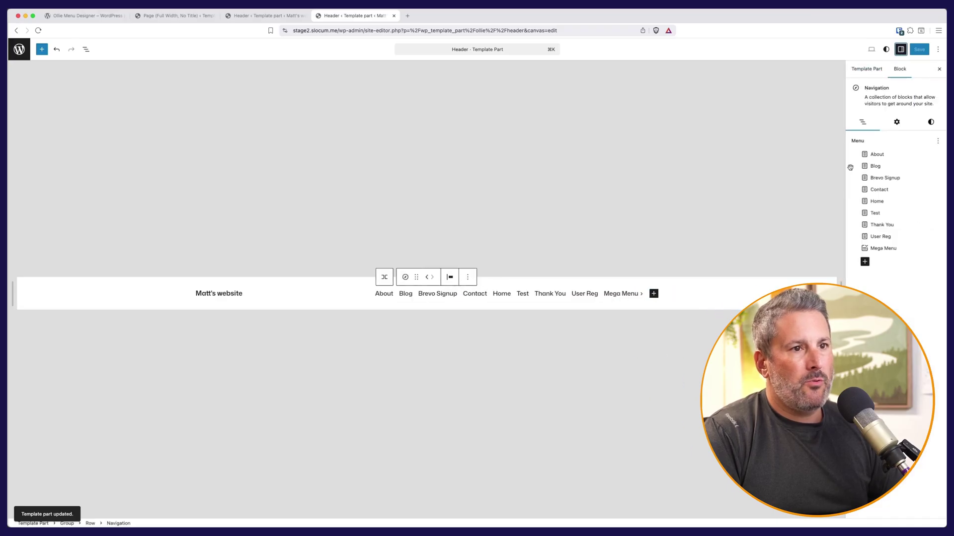
left_click(882, 248)
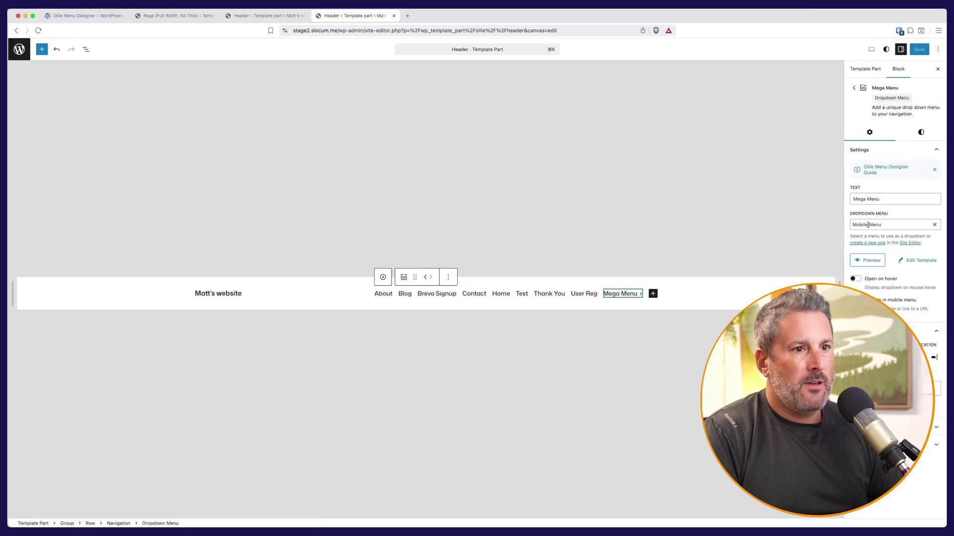
left_click(902, 222)
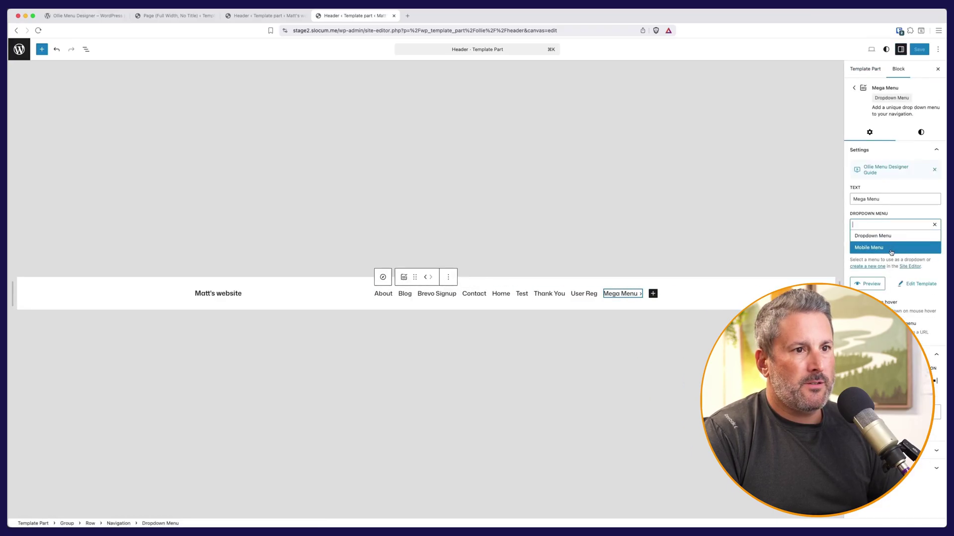
left_click(886, 237)
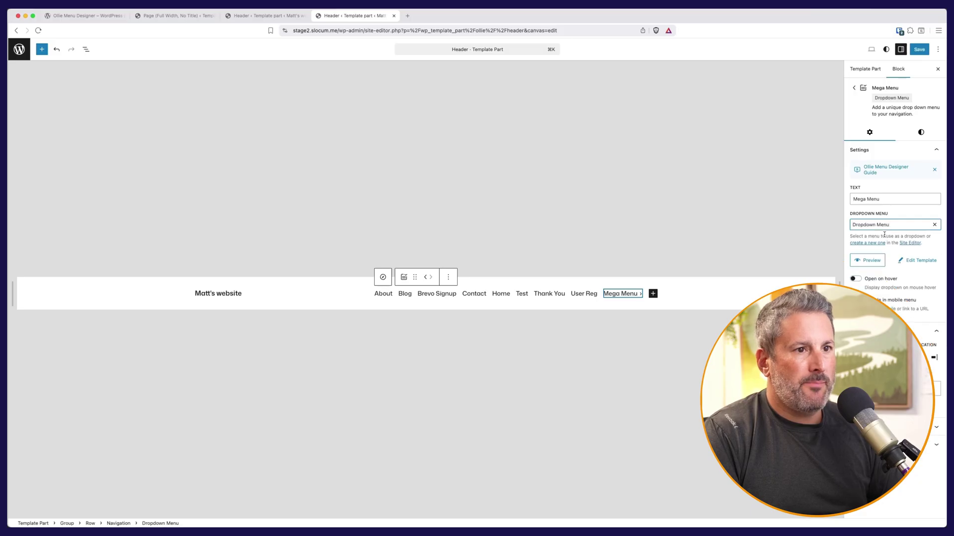
left_click(867, 261)
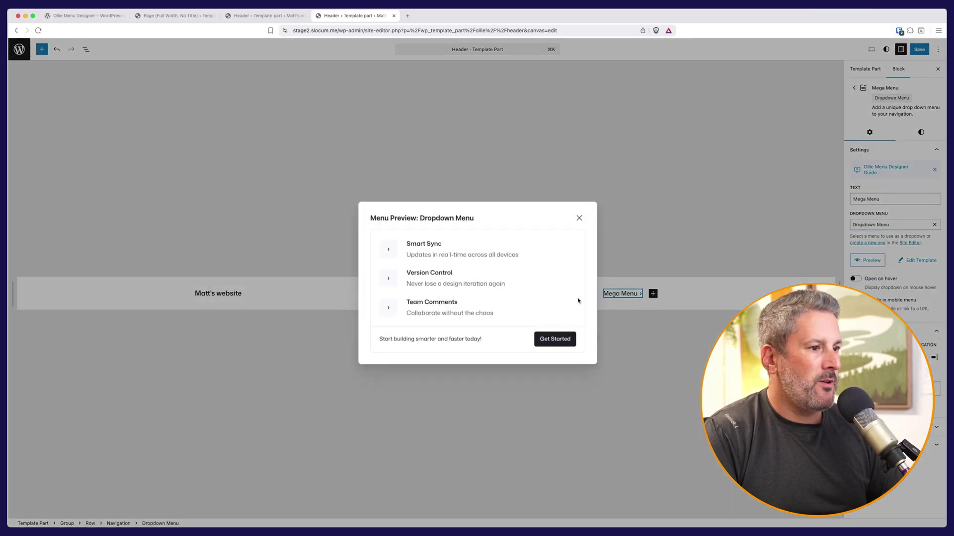
left_click(912, 113)
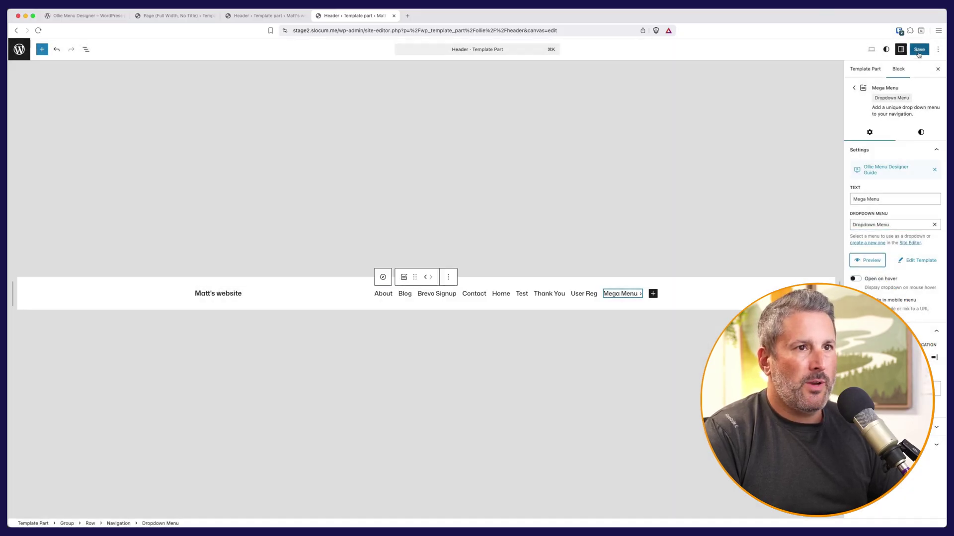
Save the site changes.
left_click(918, 49)
left_click(917, 50)
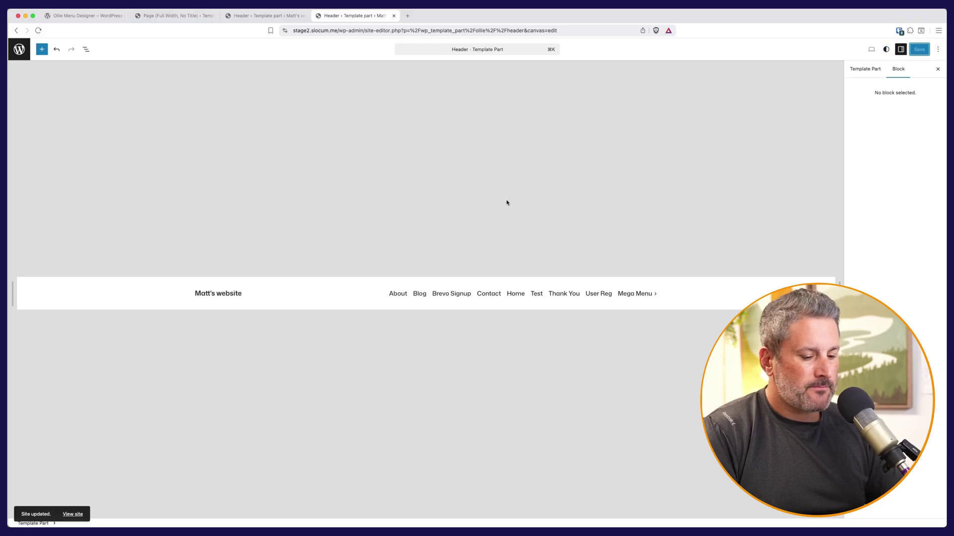
key("super+k")
View the live site and expand Mega Menu to show Smart Sync, Version Control and Team Comments.
type("view")
key("Return")
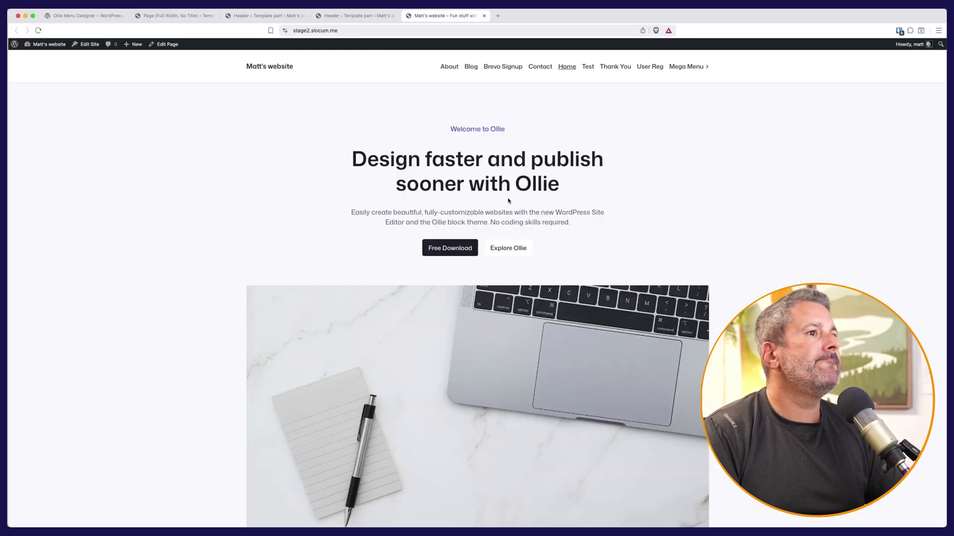
left_click(694, 68)
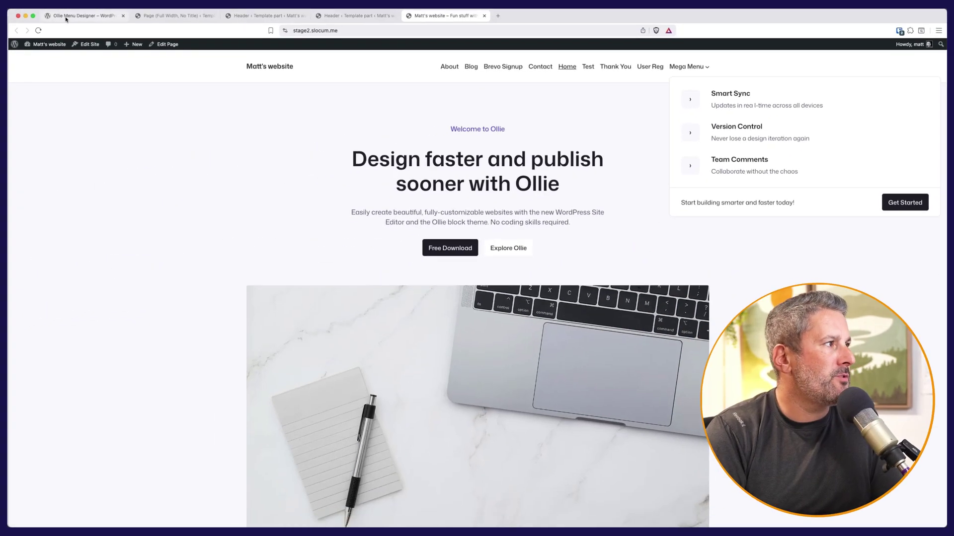
Return to the Ollie Menu Designer plugin page in the first browser tab.
left_click(107, 15)
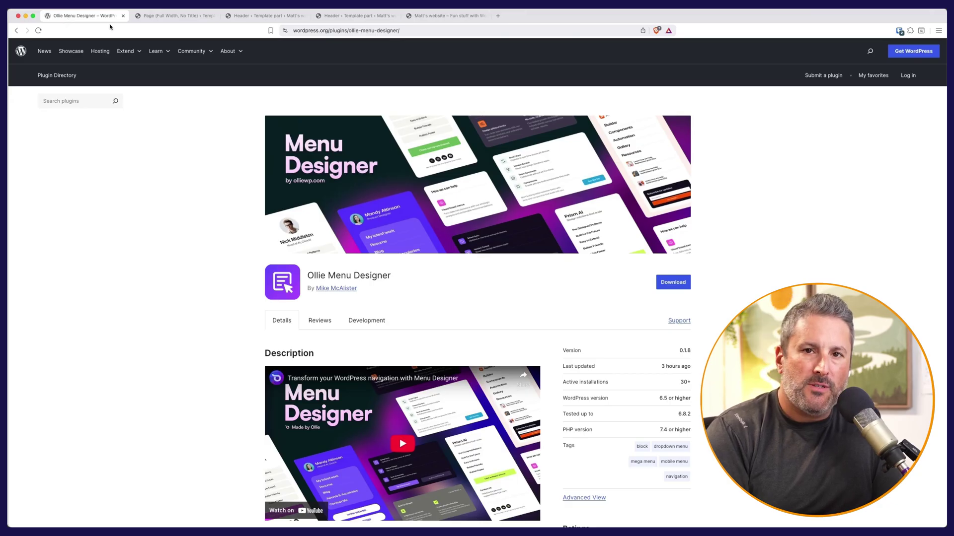